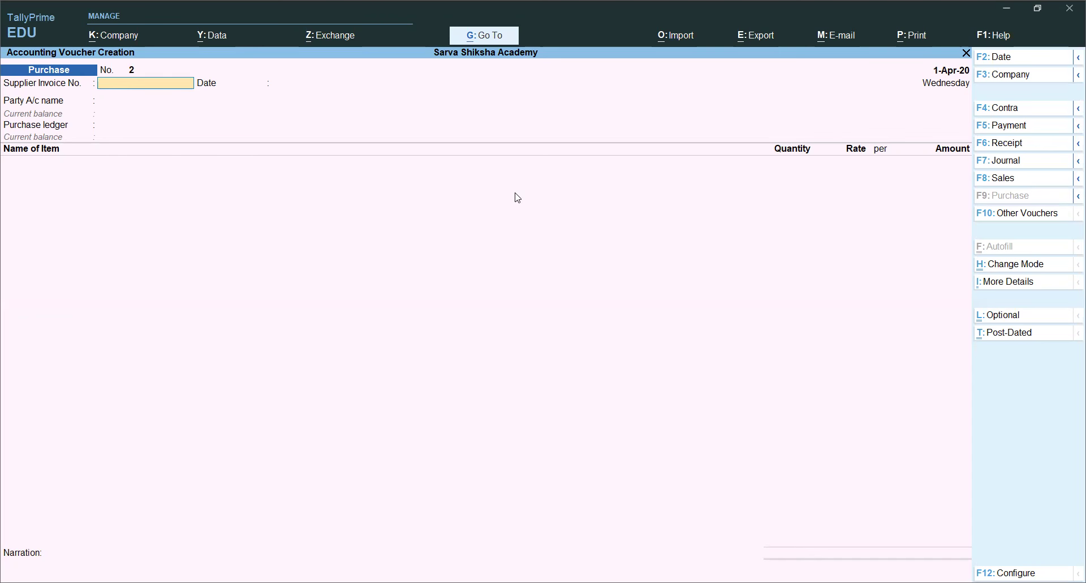
Step: Leave the purchase voucher and open the company's GST details from the company features
{"action": "key", "text": "Escape"}
{"action": "key", "text": "y"}
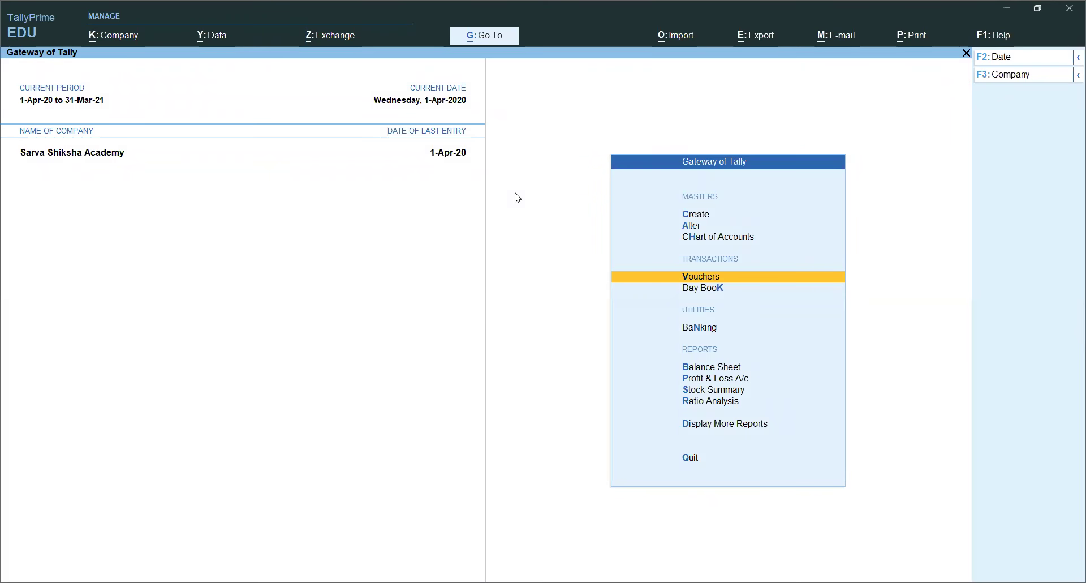
{"action": "key", "text": "F11"}
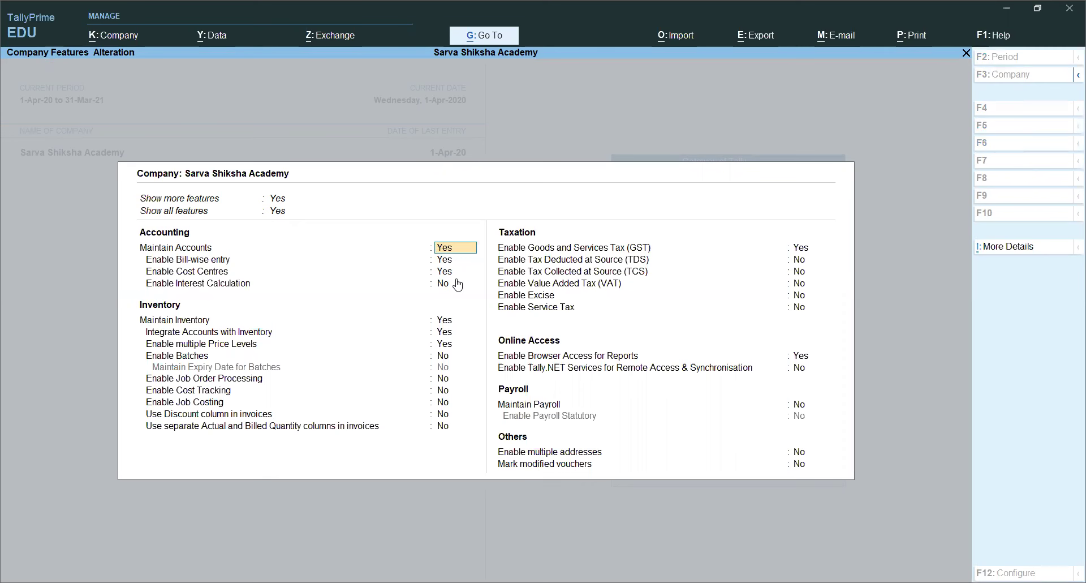
{"action": "left_click", "coordinate": [642, 251]}
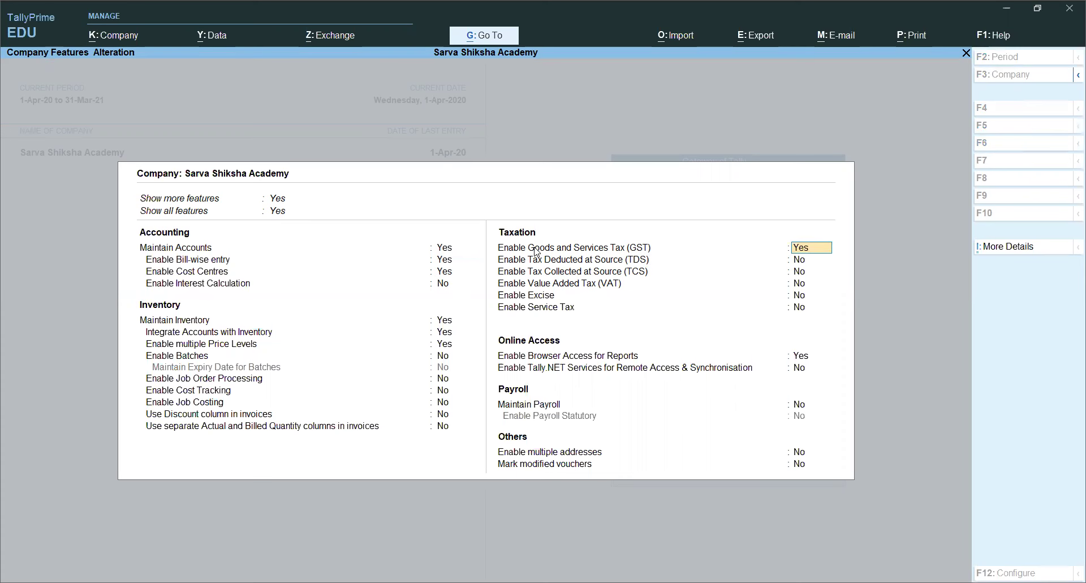
{"action": "left_click", "coordinate": [798, 256]}
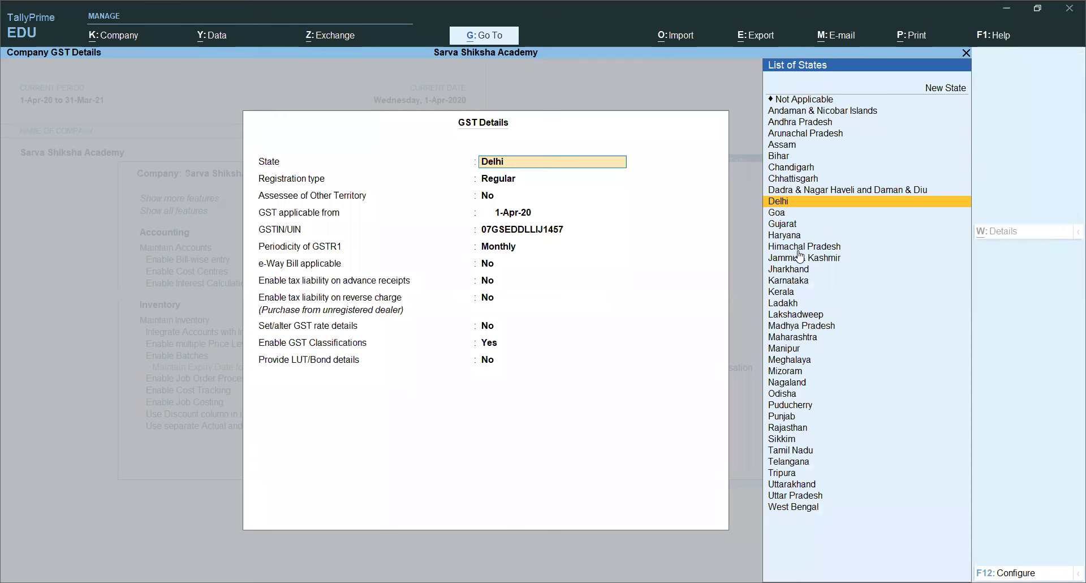
Step: Keep the company's existing GST details, from the state through the reverse charge tax liability setting
{"action": "key", "text": "Return"}
{"action": "key", "text": "Return"}
{"action": "key", "text": "Return"}
{"action": "key", "text": "Return"}
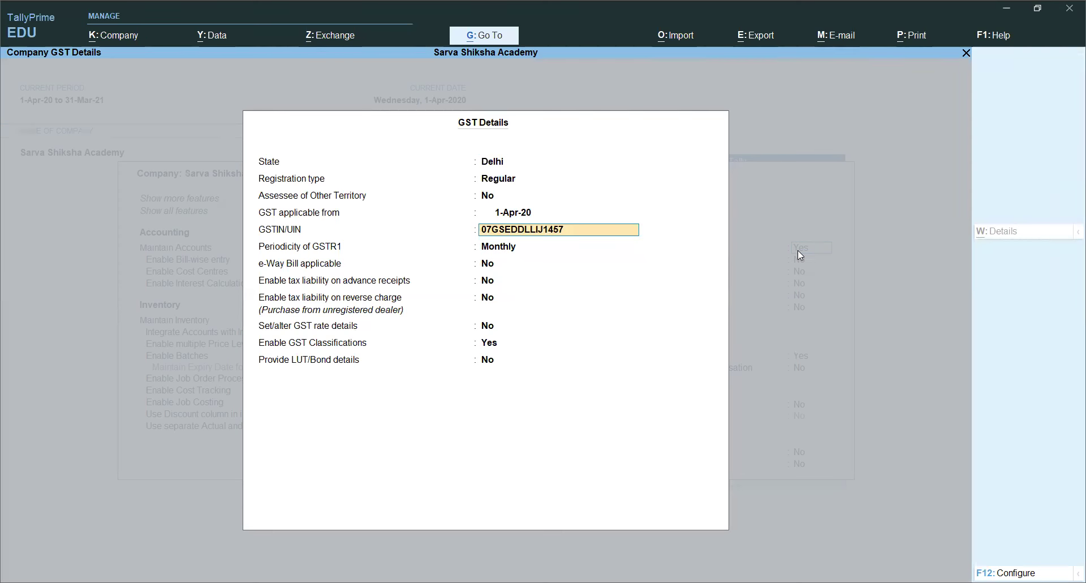
{"action": "key", "text": "Return"}
{"action": "key", "text": "Return"}
{"action": "key", "text": "Return"}
{"action": "key", "text": "Return"}
{"action": "key", "text": "Return"}
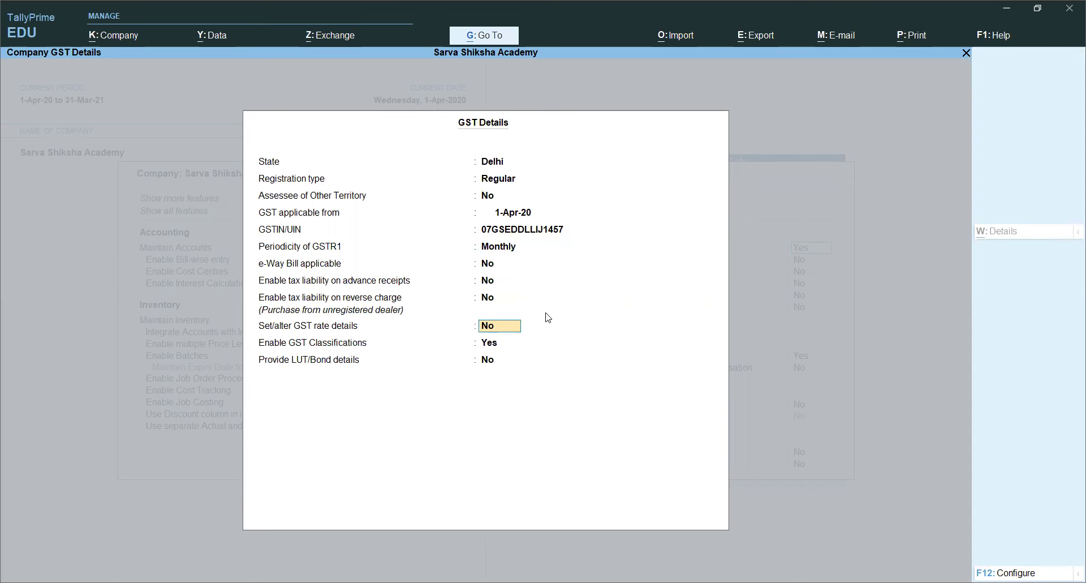
Step: Set the GST rate details option to Yes and accept the taxable rates of 18% integrated, 9% central and 9% state tax
{"action": "key", "text": "Return"}
{"action": "left_click", "coordinate": [504, 328]}
{"action": "type", "text": "y"}
{"action": "key", "text": "Return"}
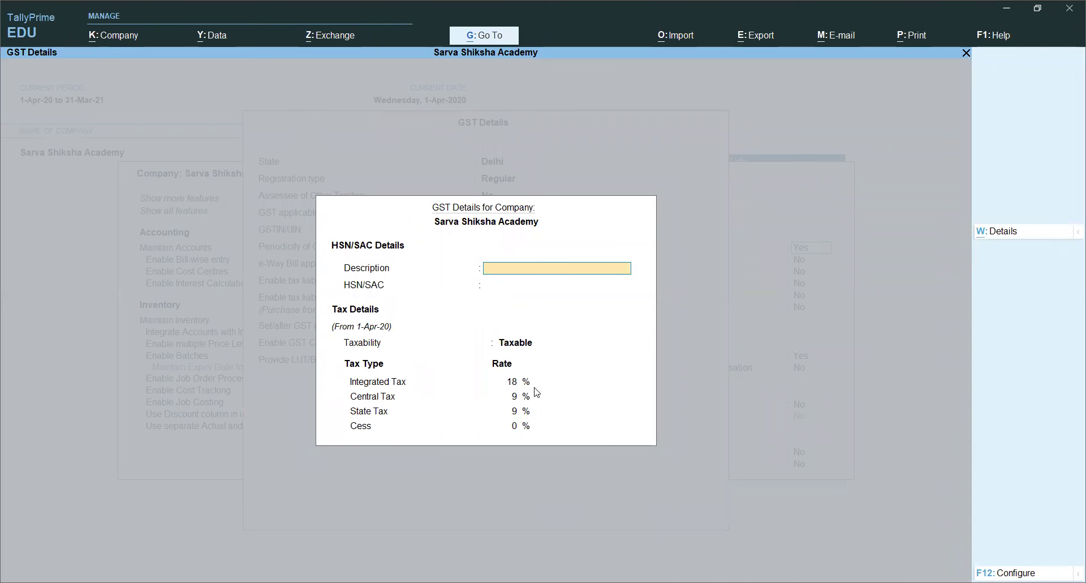
{"action": "key", "text": "Return"}
{"action": "key", "text": "Return"}
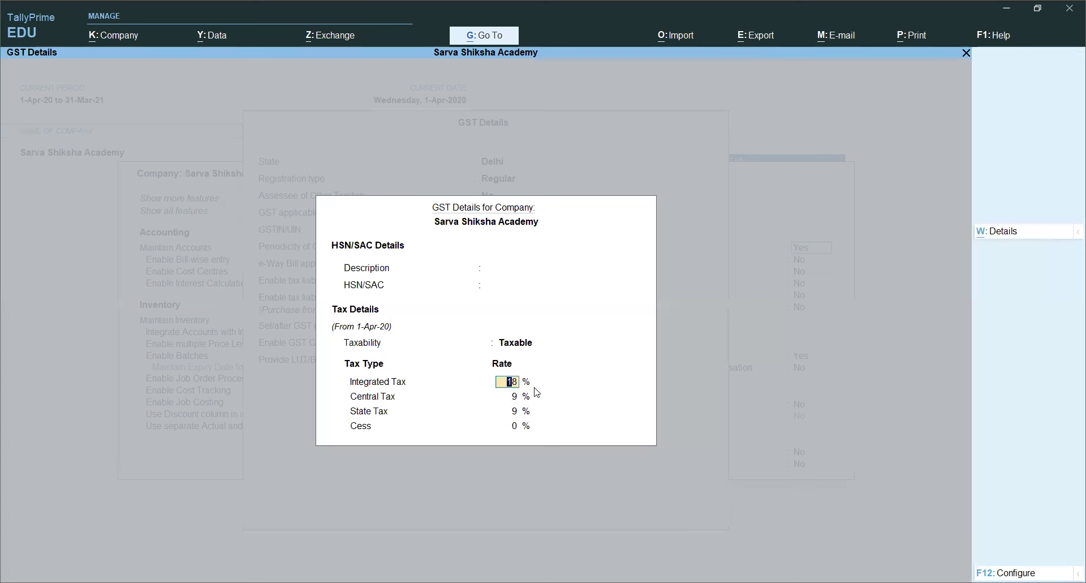
{"action": "key", "text": "Return"}
{"action": "key", "text": "Return"}
{"action": "key", "text": "Return"}
{"action": "key", "text": "Return"}
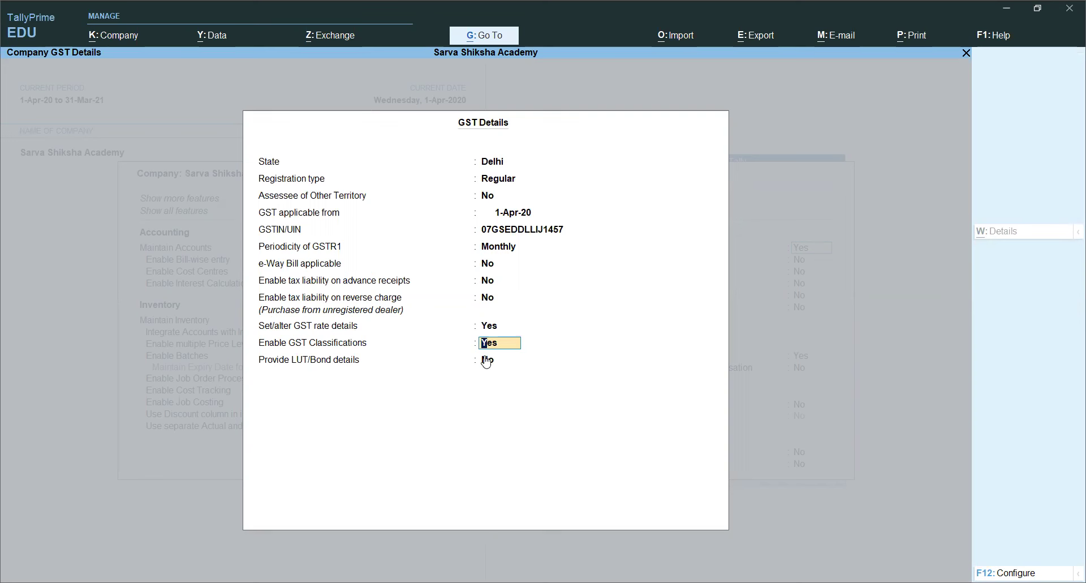
Step: Keep GST classifications enabled and LUT/Bond details at No, and accept the company GST details
{"action": "key", "text": "Return"}
{"action": "key", "text": "Return"}
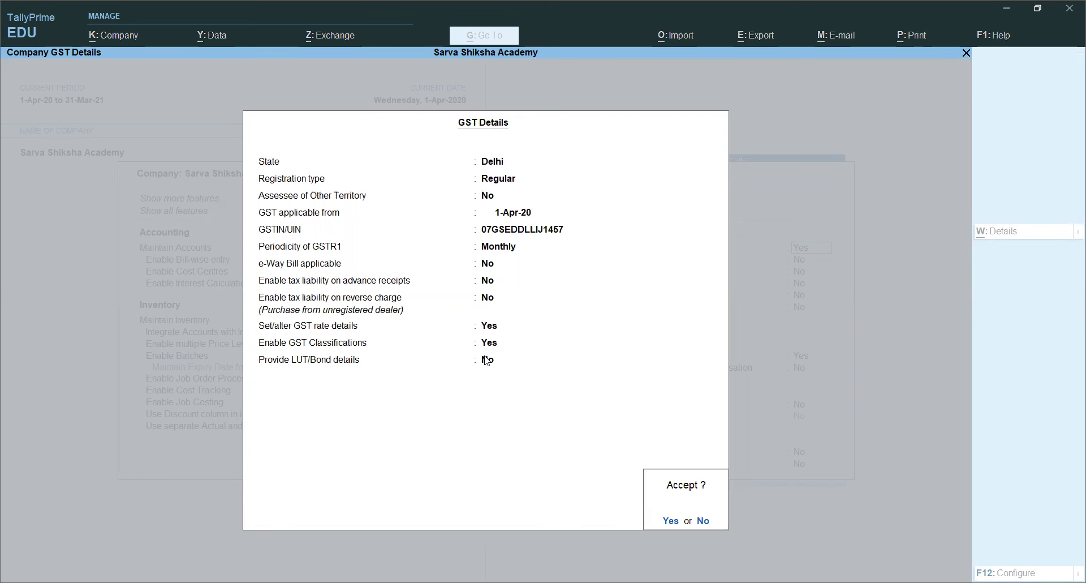
{"action": "key", "text": "Return"}
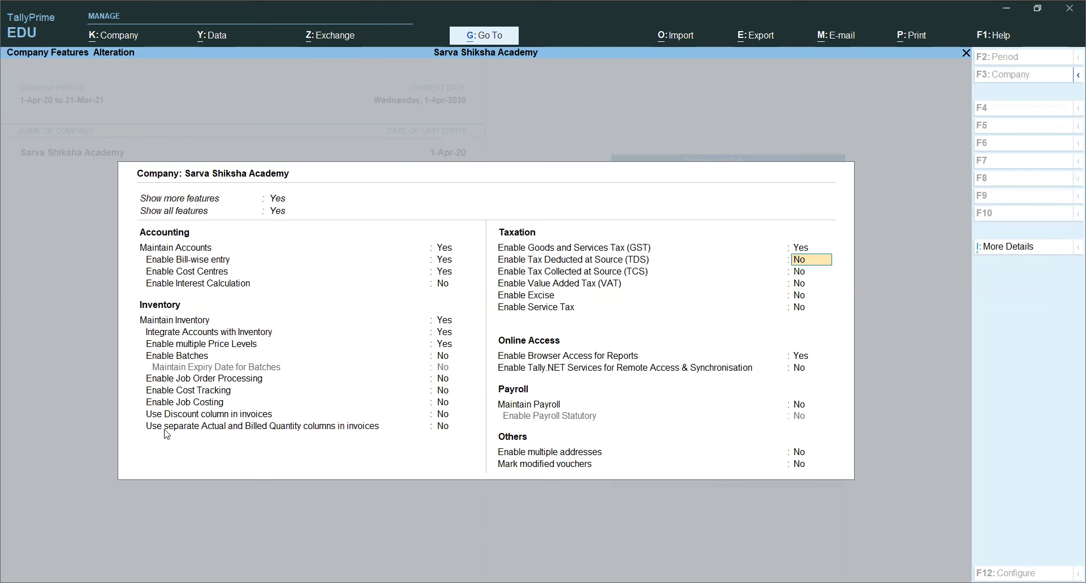
Step: Enable the discount column in invoices and save the company features
{"action": "left_click", "coordinate": [445, 416]}
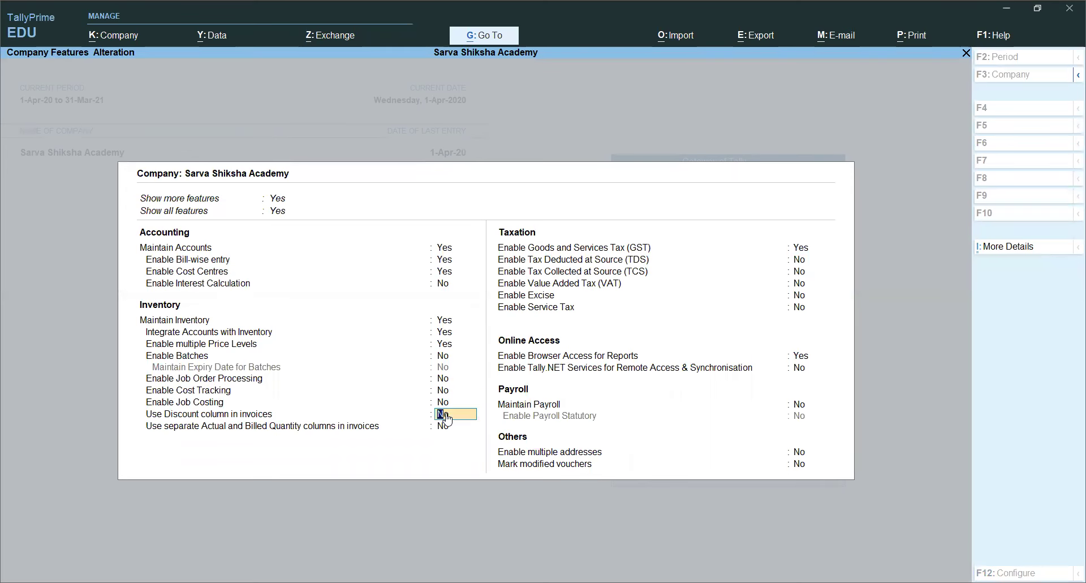
{"action": "type", "text": "y"}
{"action": "key", "text": "Return"}
{"action": "key", "text": "Return"}
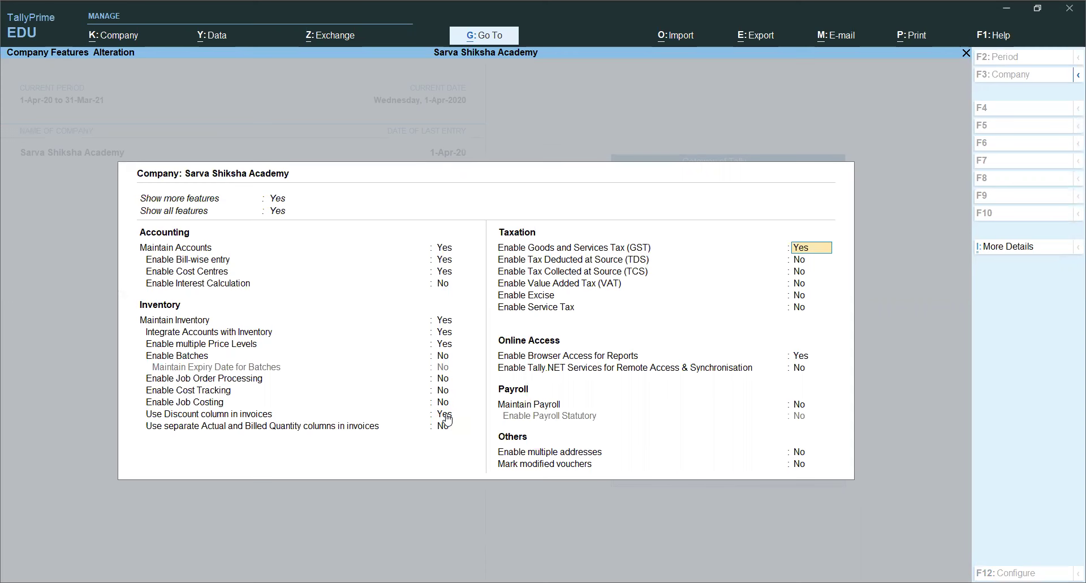
{"action": "key", "text": "Return"}
{"action": "key", "text": "Return"}
{"action": "key", "text": "Return"}
{"action": "key", "text": "ctrl+a"}
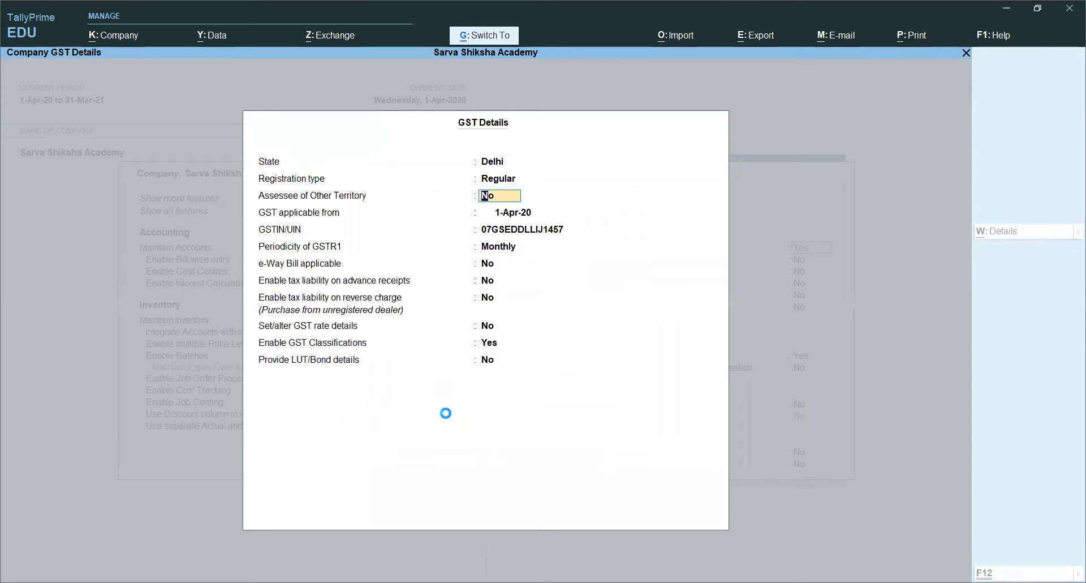
{"action": "key", "text": "ctrl+a"}
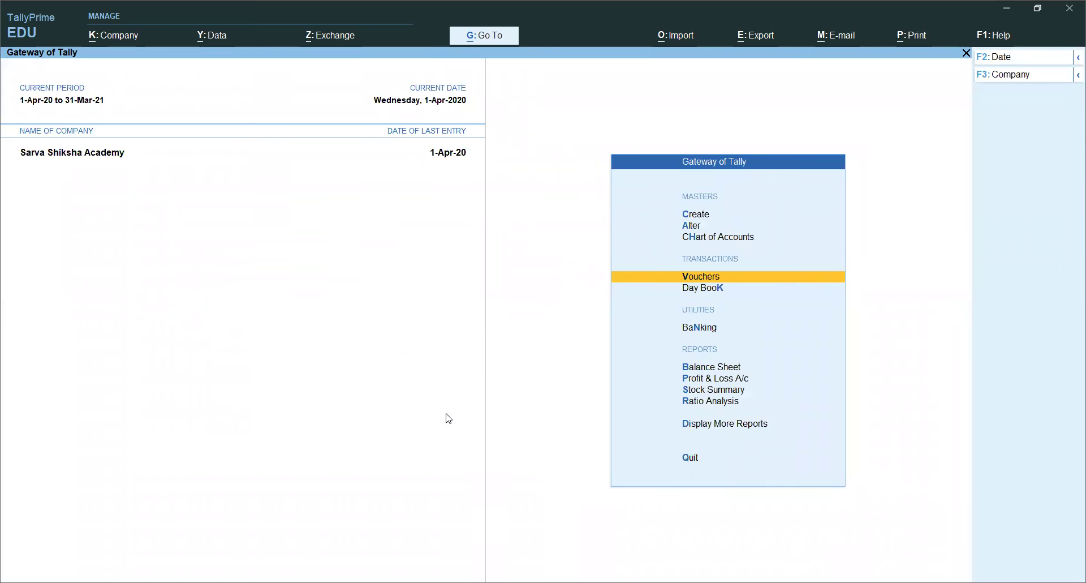
Step: Open voucher entry and switch the voucher type to Sales
{"action": "left_click", "coordinate": [709, 276]}
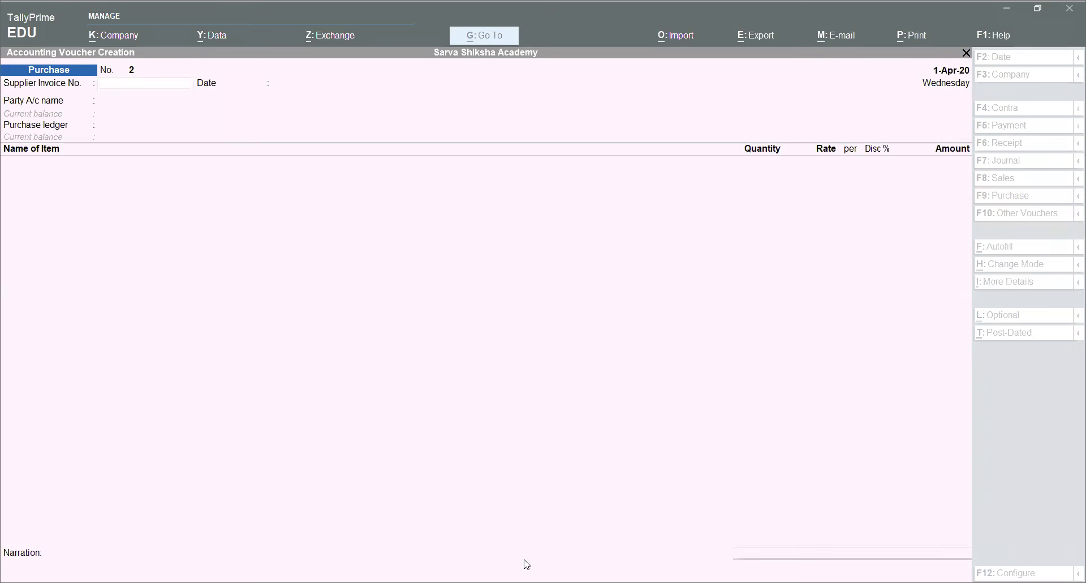
{"action": "left_click", "coordinate": [1030, 182]}
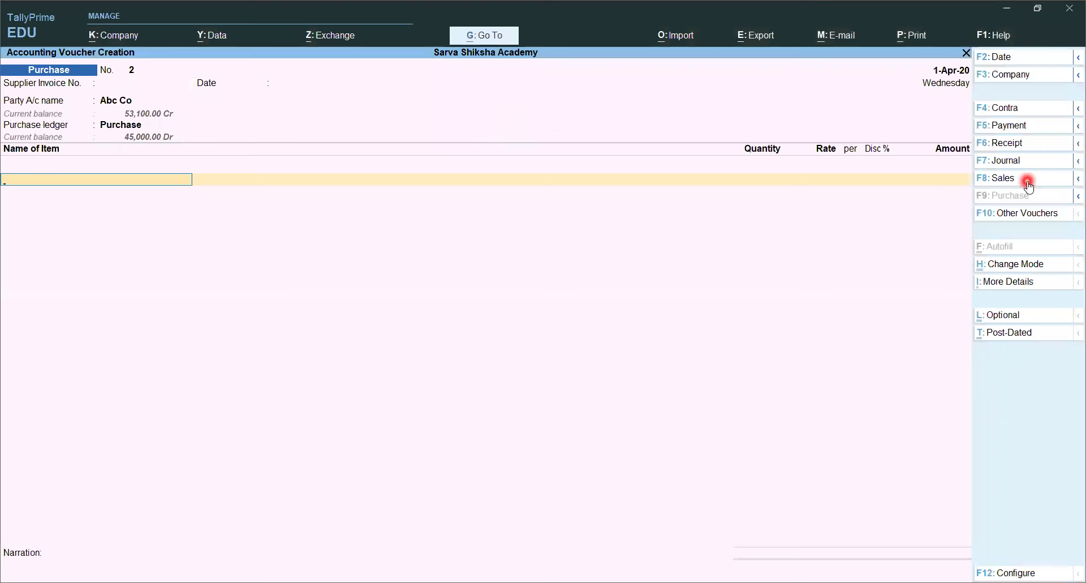
{"action": "left_click", "coordinate": [1074, 181]}
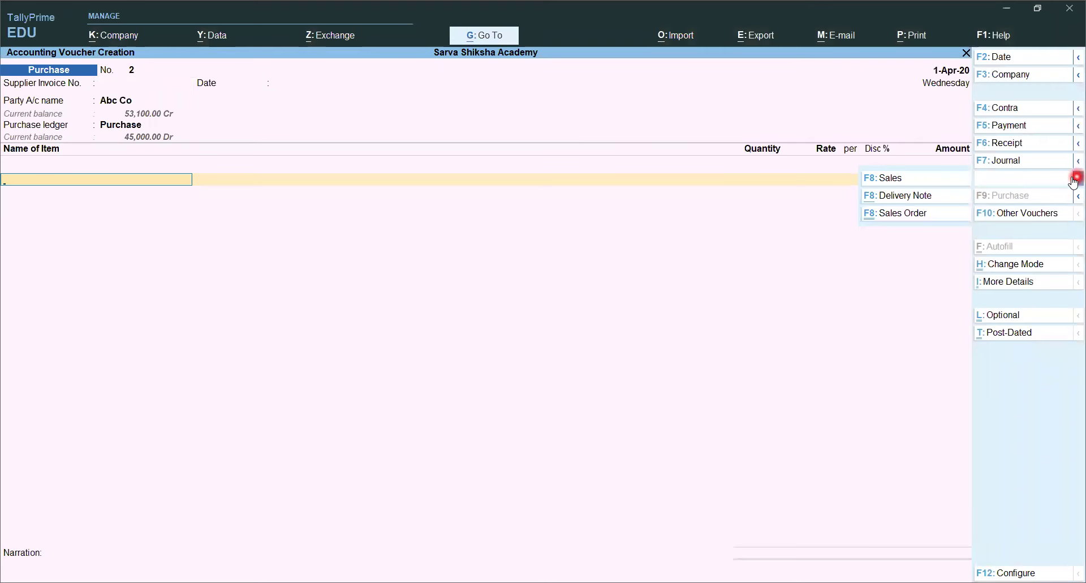
{"action": "left_click", "coordinate": [902, 179]}
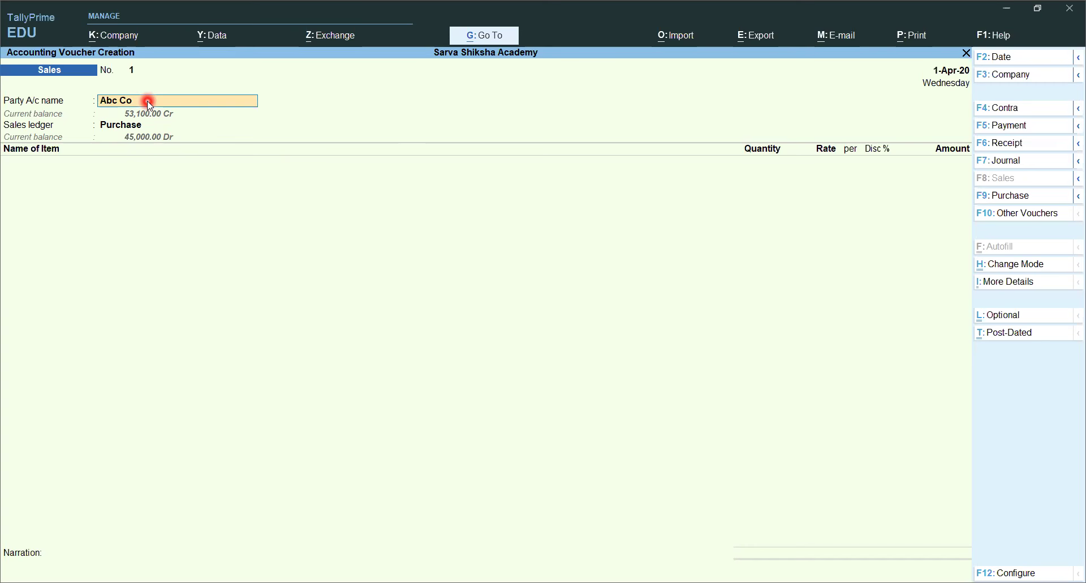
Step: Start a new party ledger named Xyz Co from the sales voucher and place it under Sundry Debtors
{"action": "type", "text": "C"}
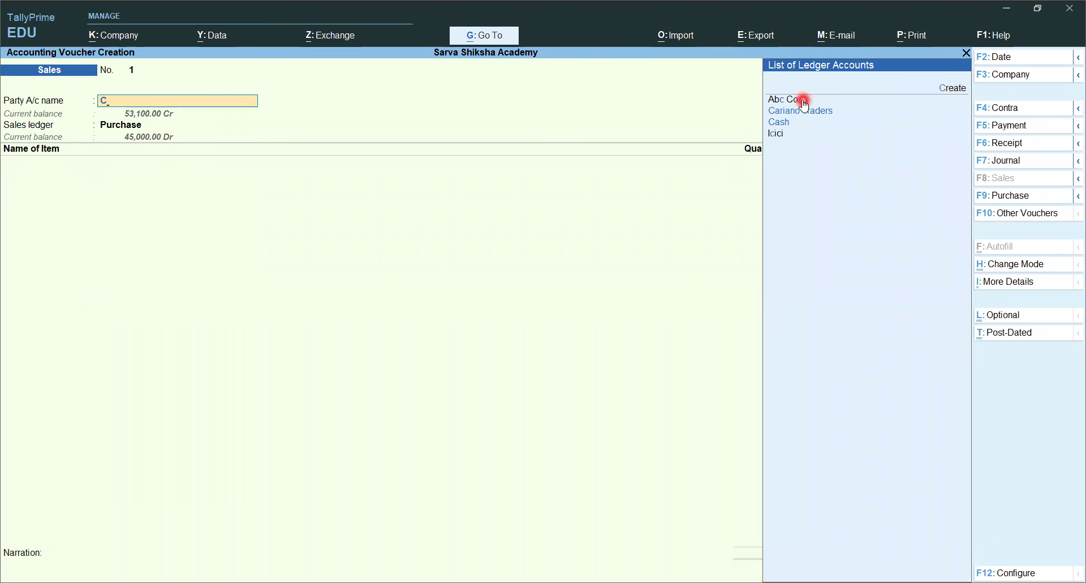
{"action": "left_click", "coordinate": [954, 89]}
{"action": "left_click", "coordinate": [953, 89]}
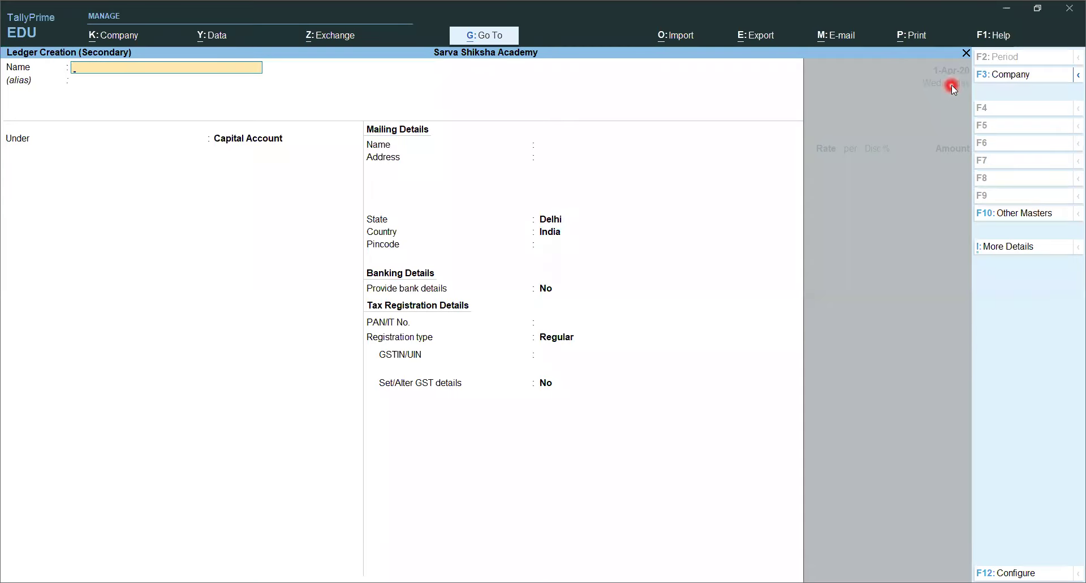
{"action": "left_click", "coordinate": [102, 83]}
{"action": "type", "text": "X"}
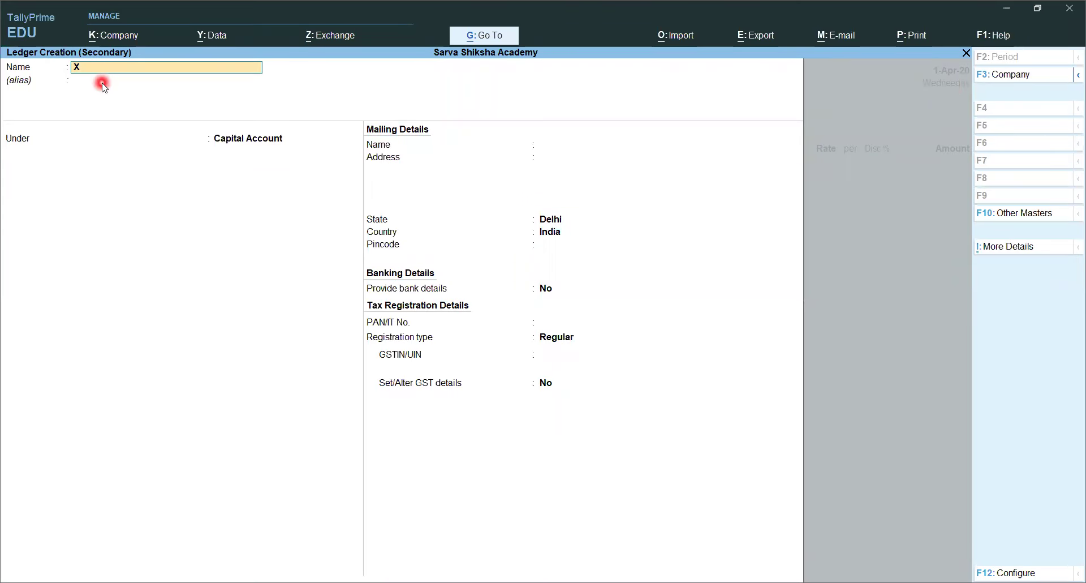
{"action": "type", "text": "yz Co"}
{"action": "key", "text": "Return"}
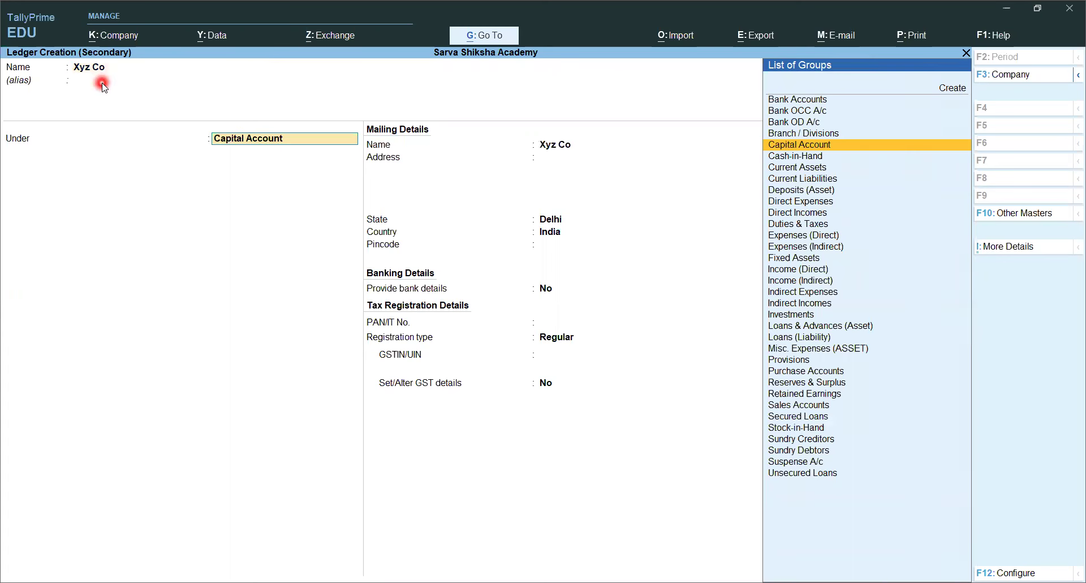
{"action": "type", "text": "Sun"}
{"action": "key", "text": "Down"}
{"action": "key", "text": "Return"}
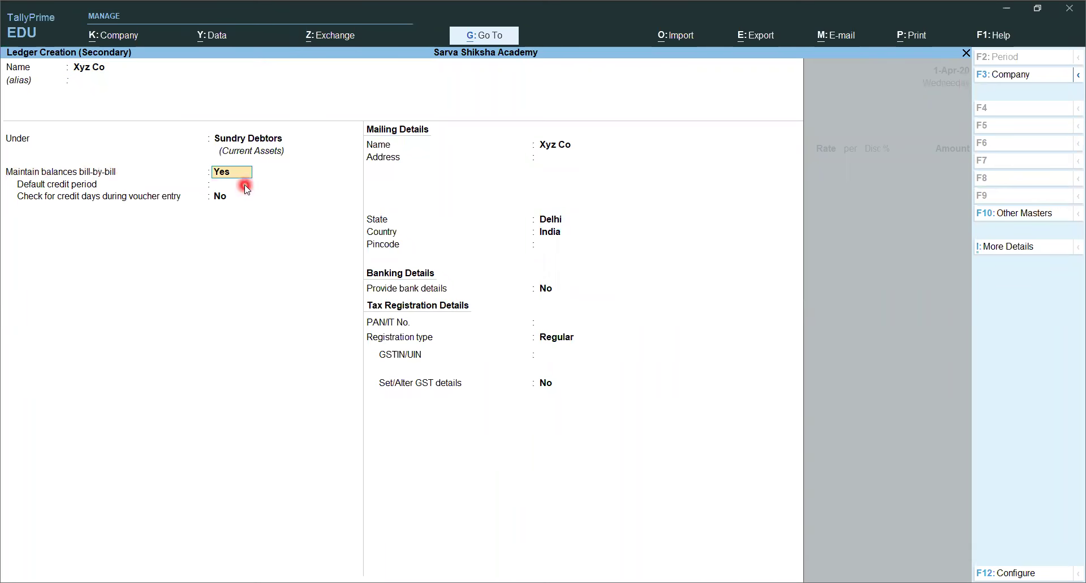
Step: Keep bill-by-bill balances and the Regular registration type for the Xyz Co ledger, and enter its GSTIN/UIN
{"action": "key", "text": "Return"}
{"action": "key", "text": "Return"}
{"action": "key", "text": "Return"}
{"action": "key", "text": "Return"}
{"action": "key", "text": "Return"}
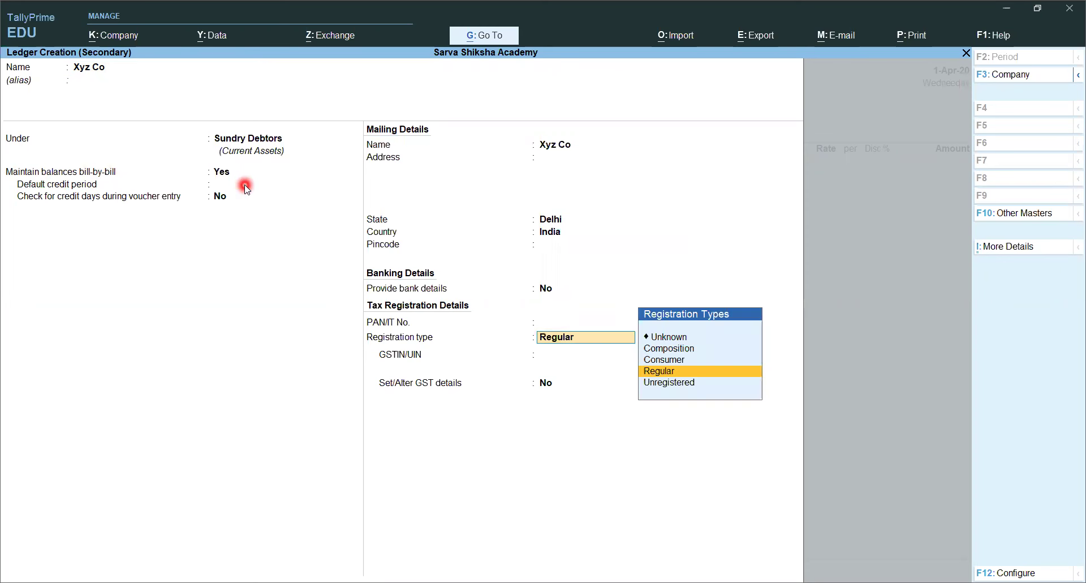
{"action": "left_click", "coordinate": [604, 357]}
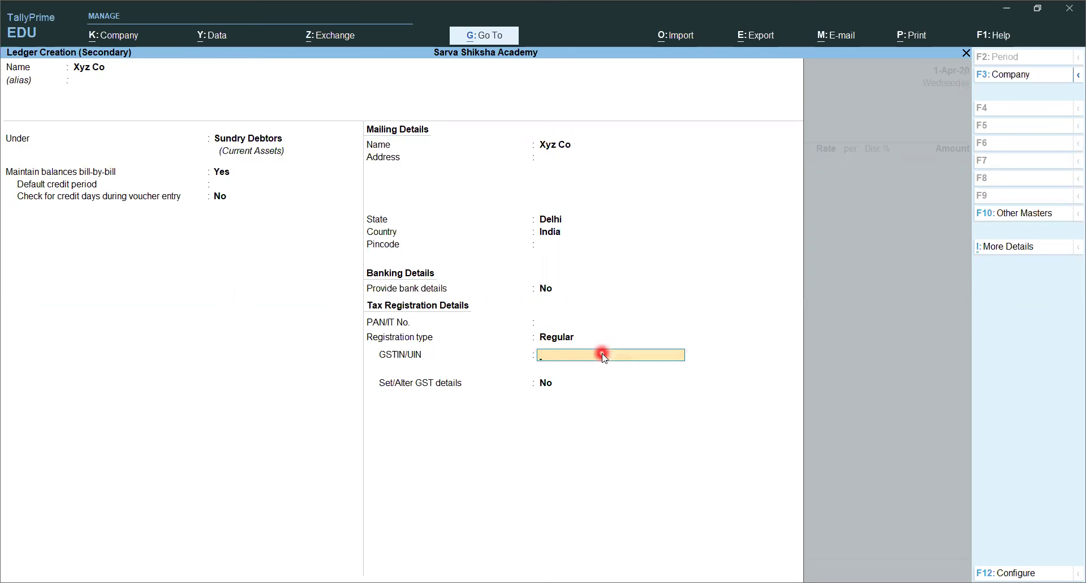
{"action": "type", "text": "07DSAERJH157HH"}
{"action": "key", "text": "Return"}
{"action": "key", "text": "Return"}
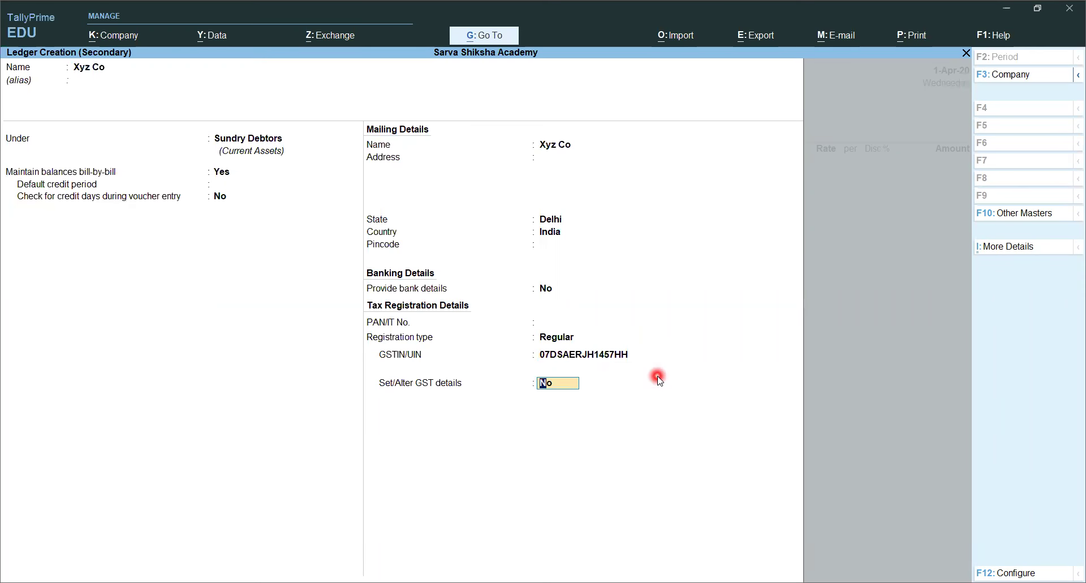
Step: Set the ledger's GST details option to Yes, accept the default GST details, and save the Xyz Co ledger
{"action": "key", "text": "y"}
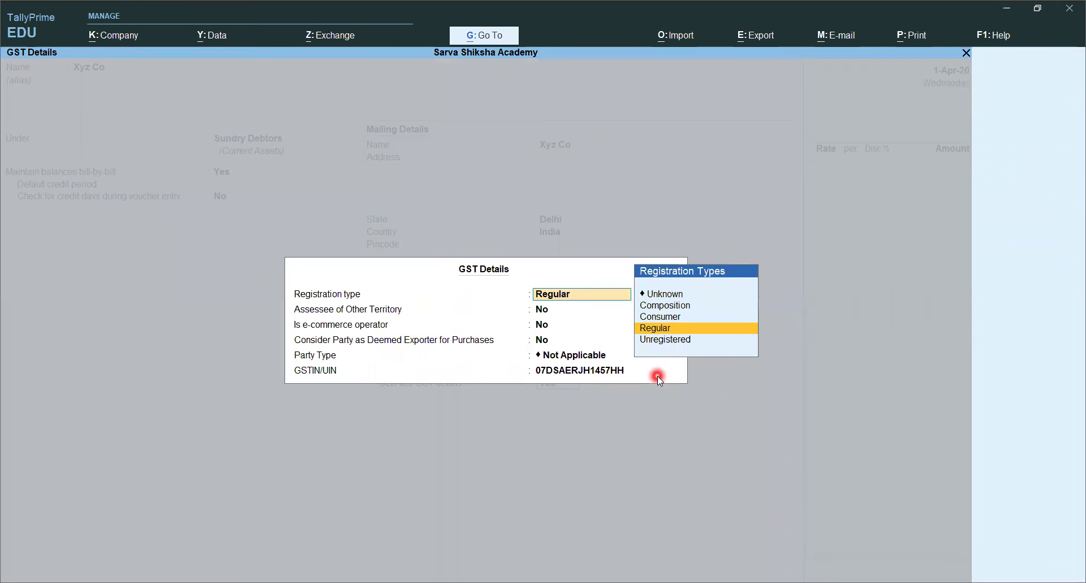
{"action": "key", "text": "Return"}
{"action": "key", "text": "Return"}
{"action": "key", "text": "Return"}
{"action": "key", "text": "Return"}
{"action": "key", "text": "Return"}
{"action": "key", "text": "Return"}
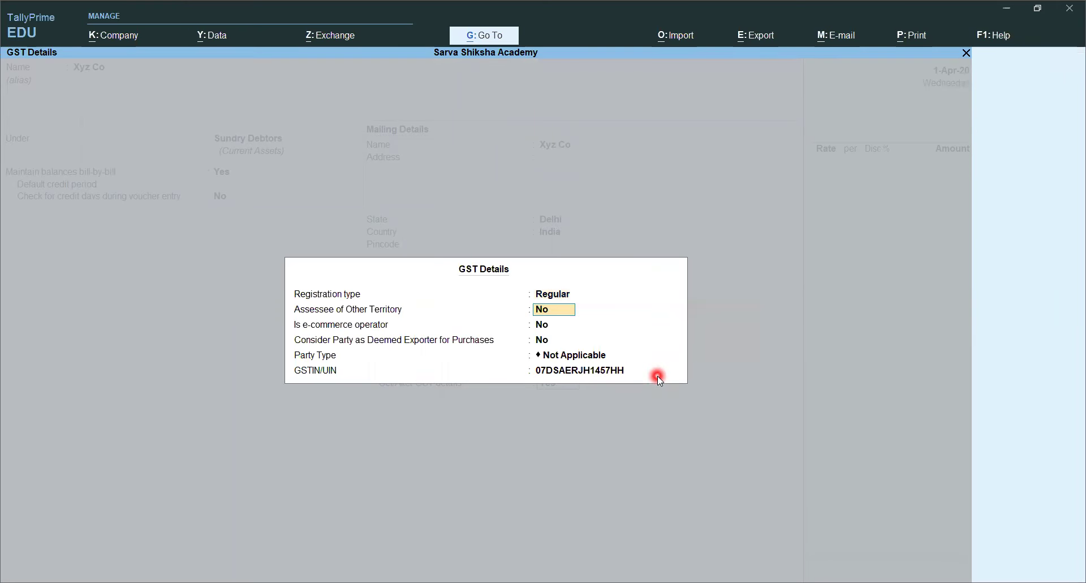
{"action": "key", "text": "Return"}
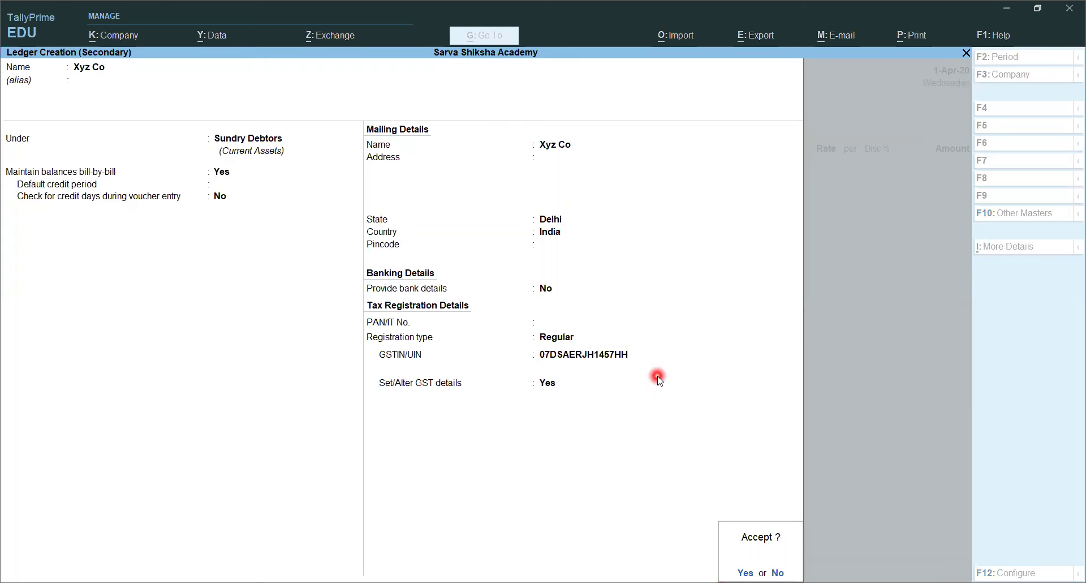
{"action": "key", "text": "Return"}
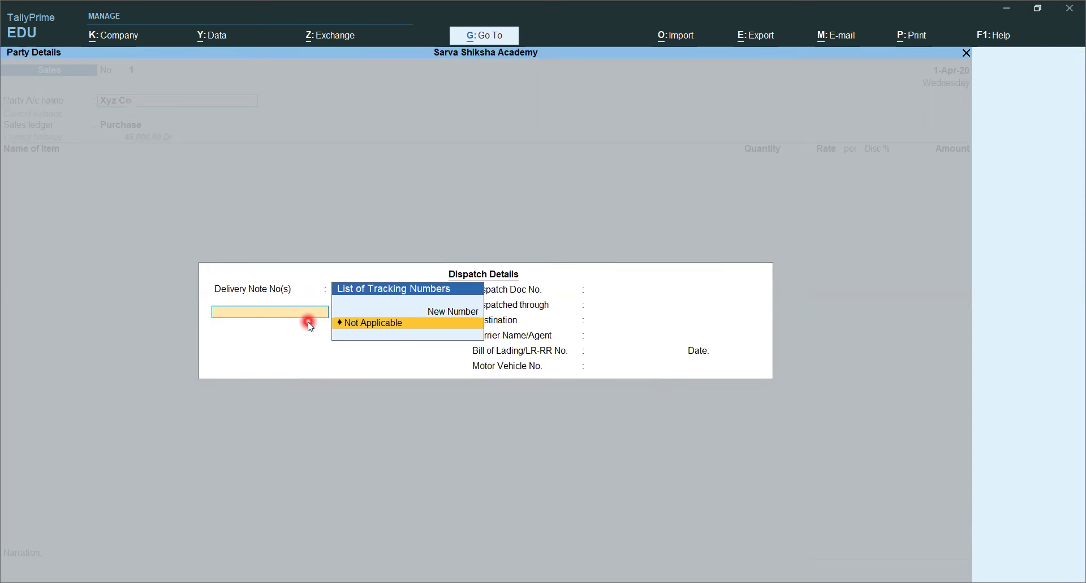
Step: Set the delivery note number to Not Applicable and leave the remaining dispatch details blank
{"action": "key", "text": "Return"}
{"action": "key", "text": "Return"}
{"action": "key", "text": "Return"}
{"action": "key", "text": "Return"}
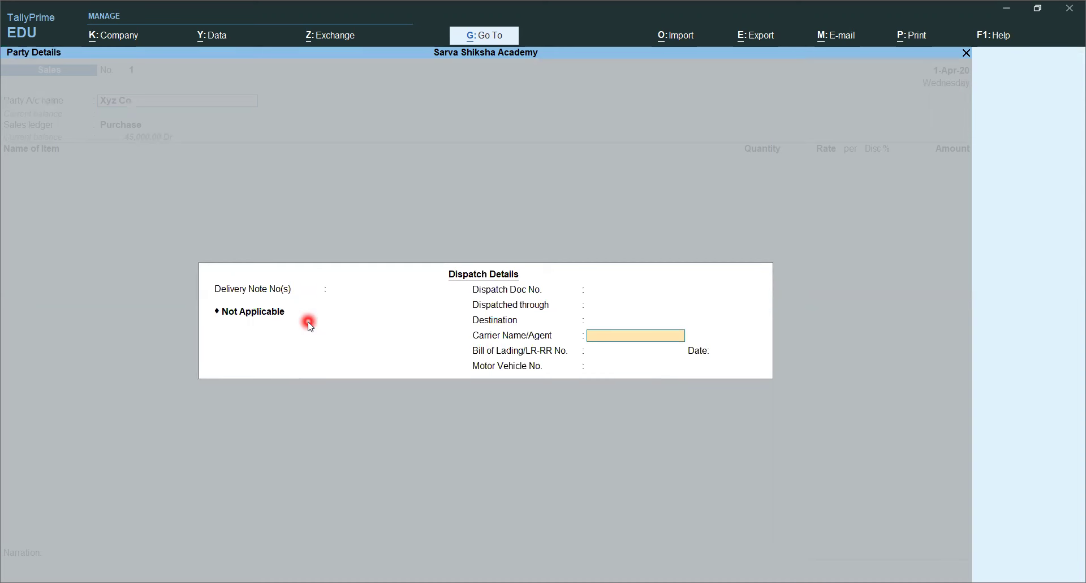
{"action": "key", "text": "Return"}
{"action": "key", "text": "Return"}
{"action": "key", "text": "Return"}
{"action": "key", "text": "Return"}
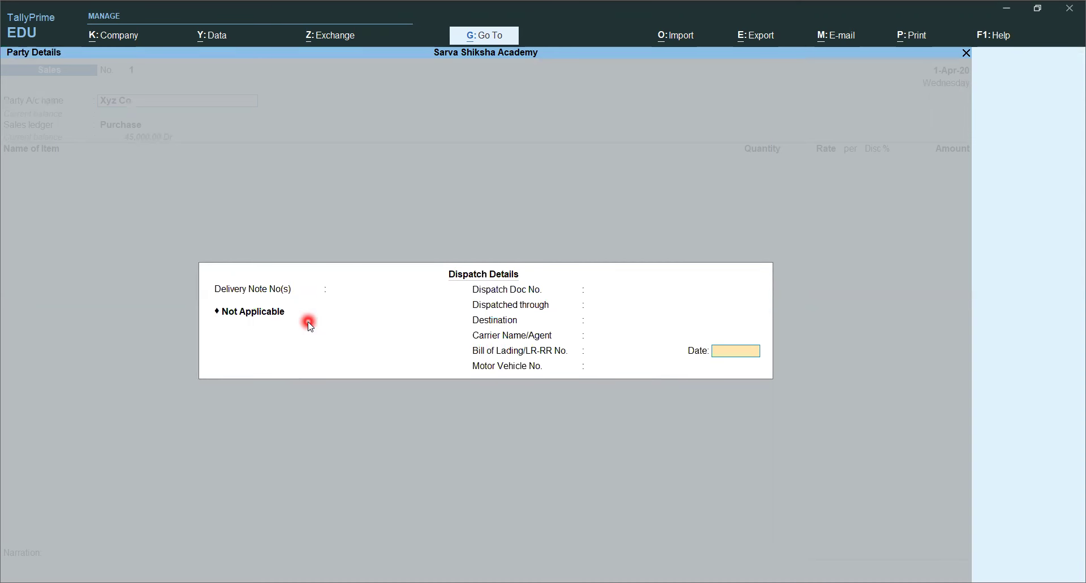
{"action": "key", "text": "Return"}
Step: Leave the bill of lading date blank and accept the party details for Xyz Co with Delhi as the state
{"action": "key", "text": "Return"}
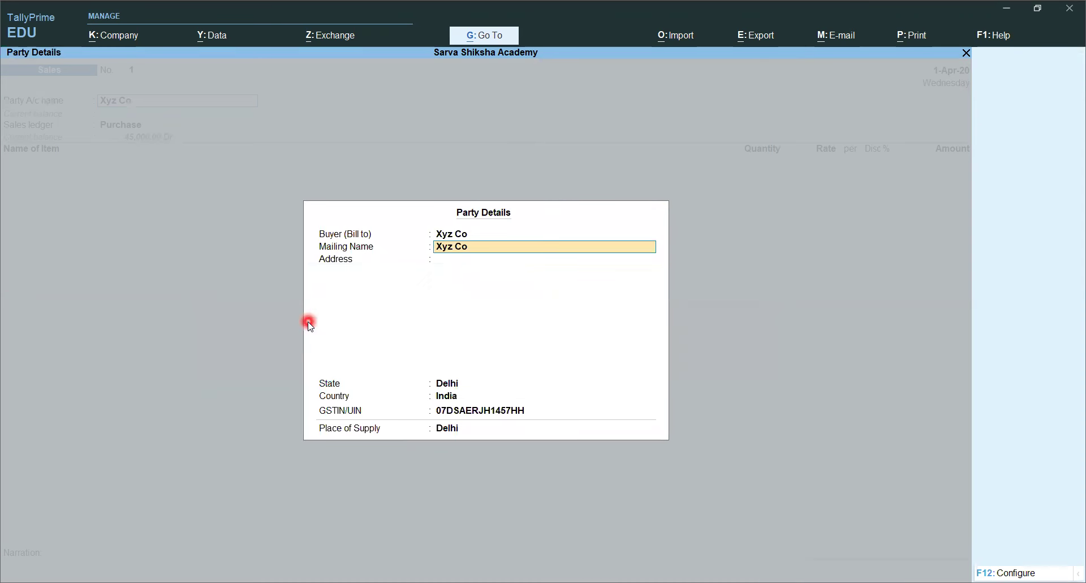
{"action": "key", "text": "Return"}
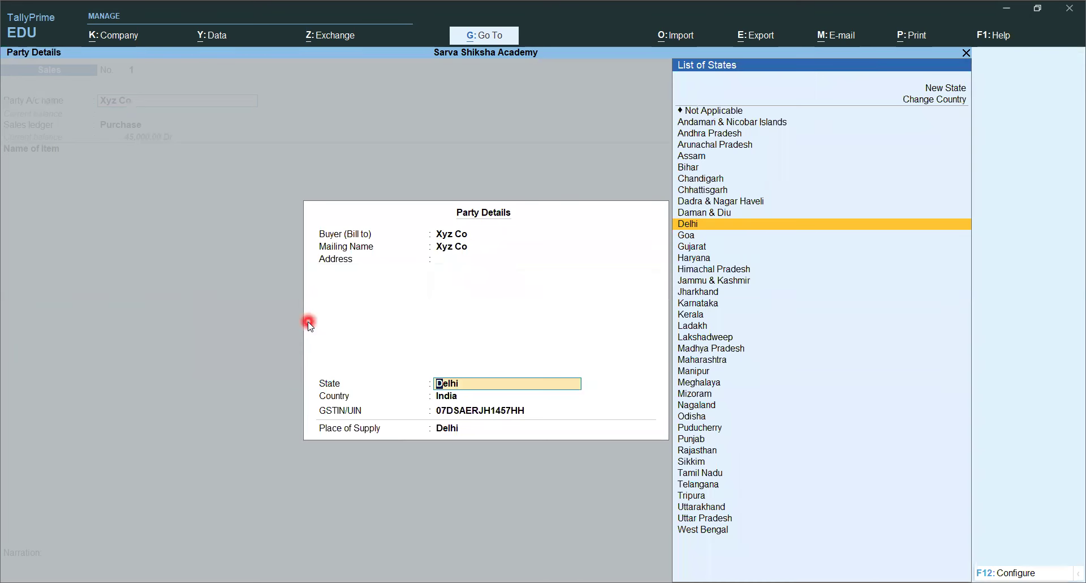
{"action": "key", "text": "Return"}
{"action": "key", "text": "Return"}
{"action": "key", "text": "Return"}
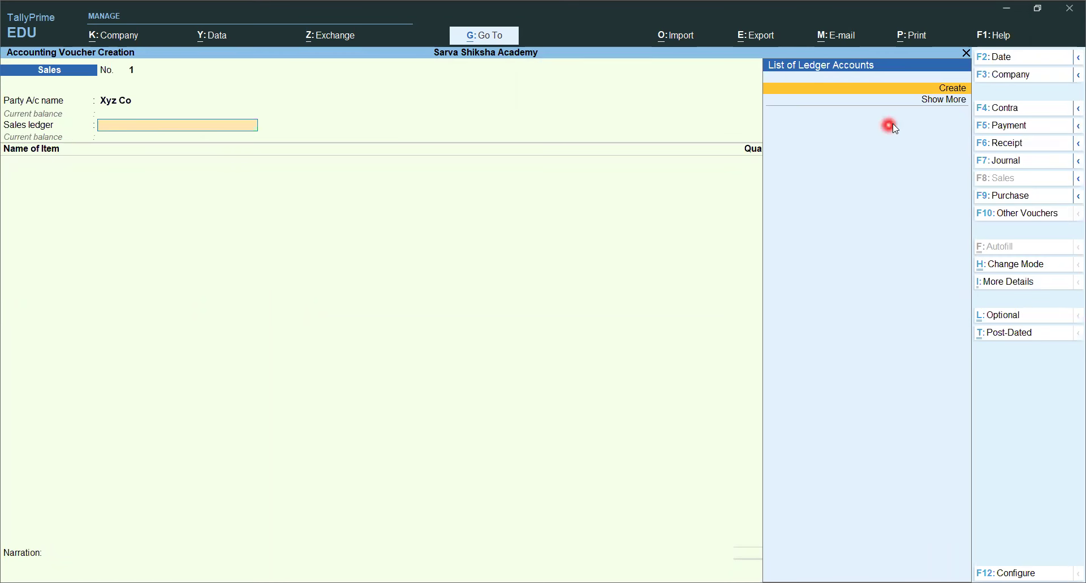
Step: Start a new ledger named Sales from the voucher's sales ledger field and place it under Sales Accounts
{"action": "left_click", "coordinate": [928, 105]}
{"action": "left_click", "coordinate": [931, 102]}
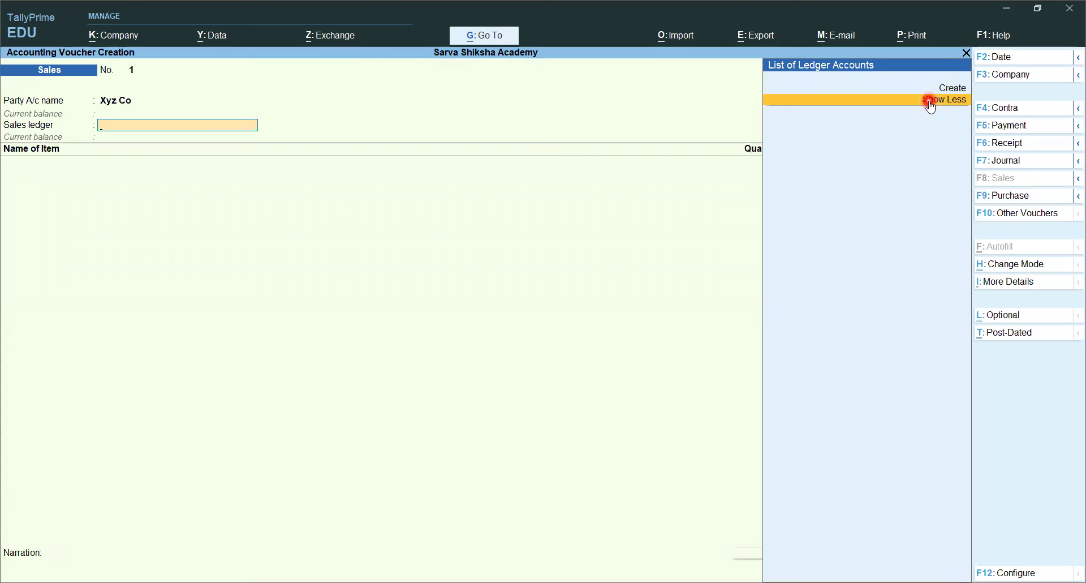
{"action": "left_click", "coordinate": [956, 89]}
{"action": "left_click", "coordinate": [956, 88]}
{"action": "type", "text": "Sales"}
{"action": "key", "text": "Return"}
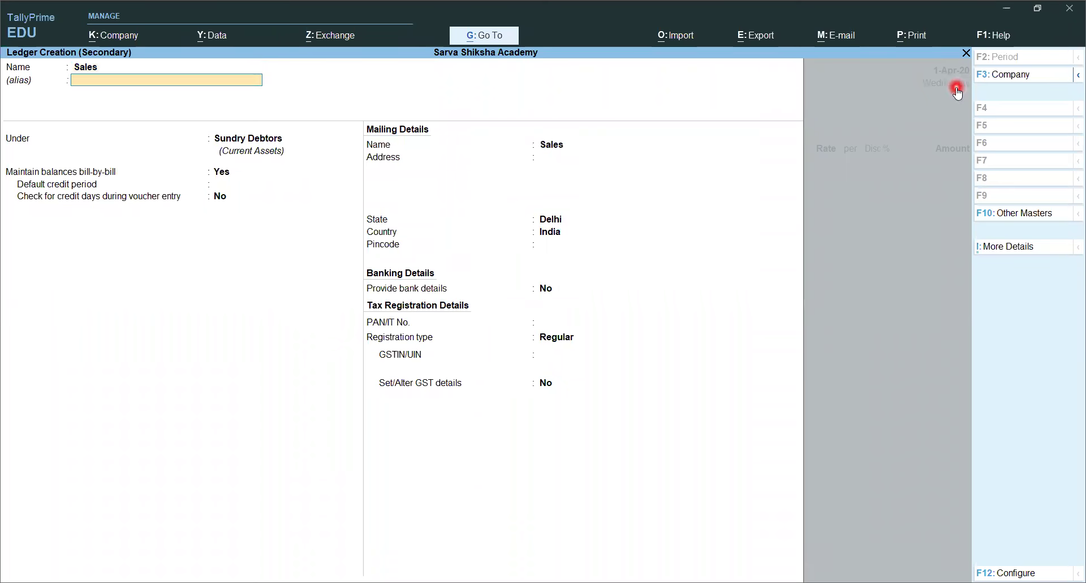
{"action": "type", "text": "Sa"}
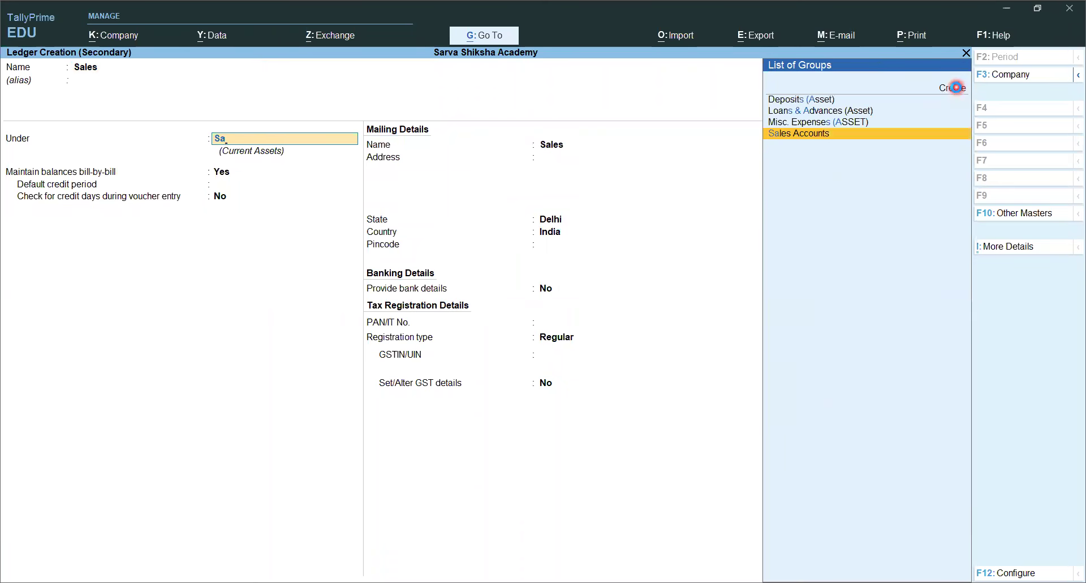
{"action": "key", "text": "Return"}
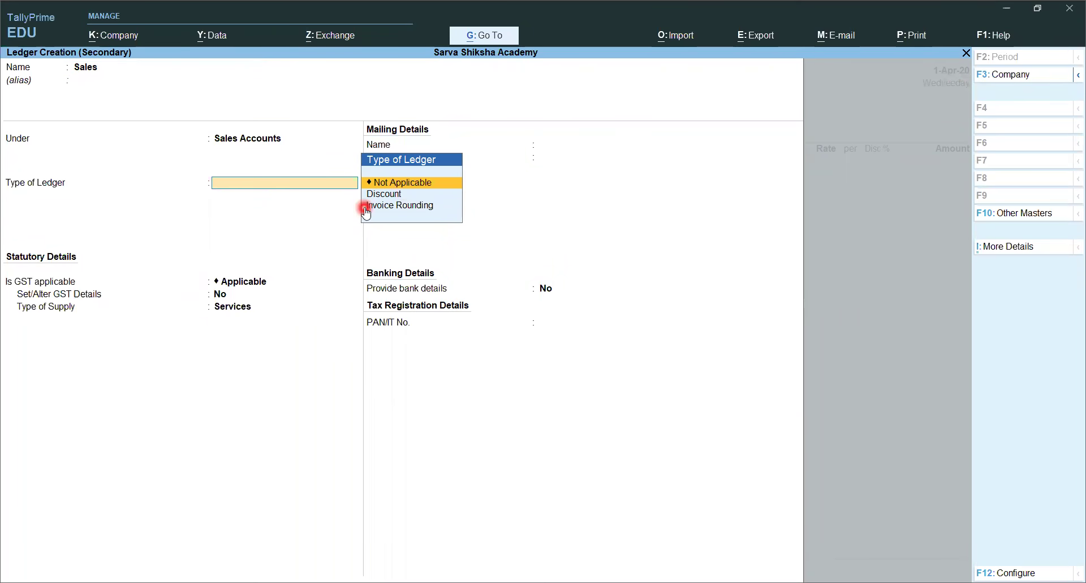
Step: Keep the Sales ledger's type Not Applicable and GST Applicable, set its type of supply to Goods, and save it
{"action": "key", "text": "Return"}
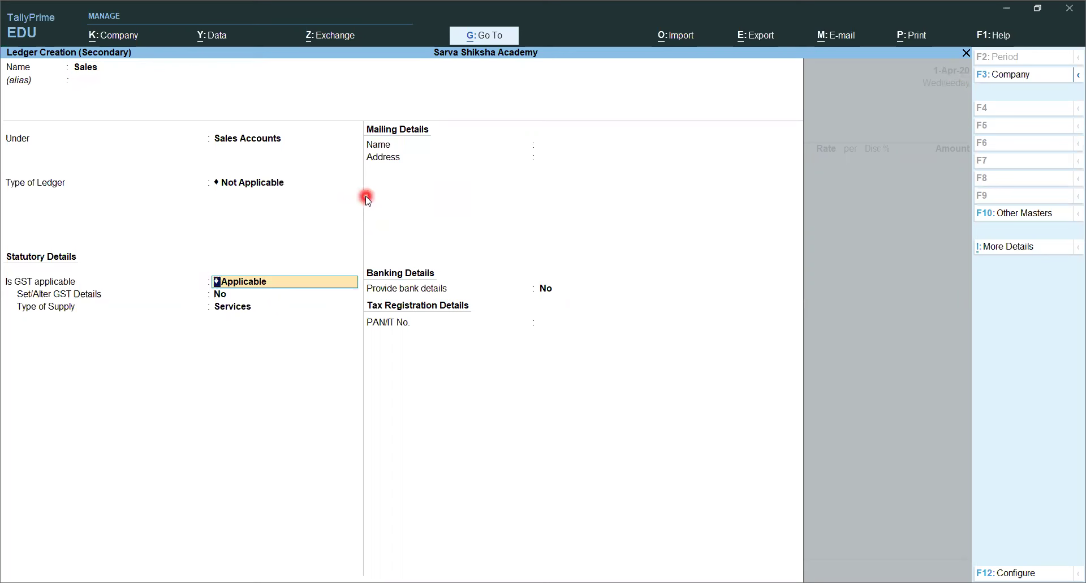
{"action": "key", "text": "Return"}
{"action": "key", "text": "Return"}
{"action": "key", "text": "Up"}
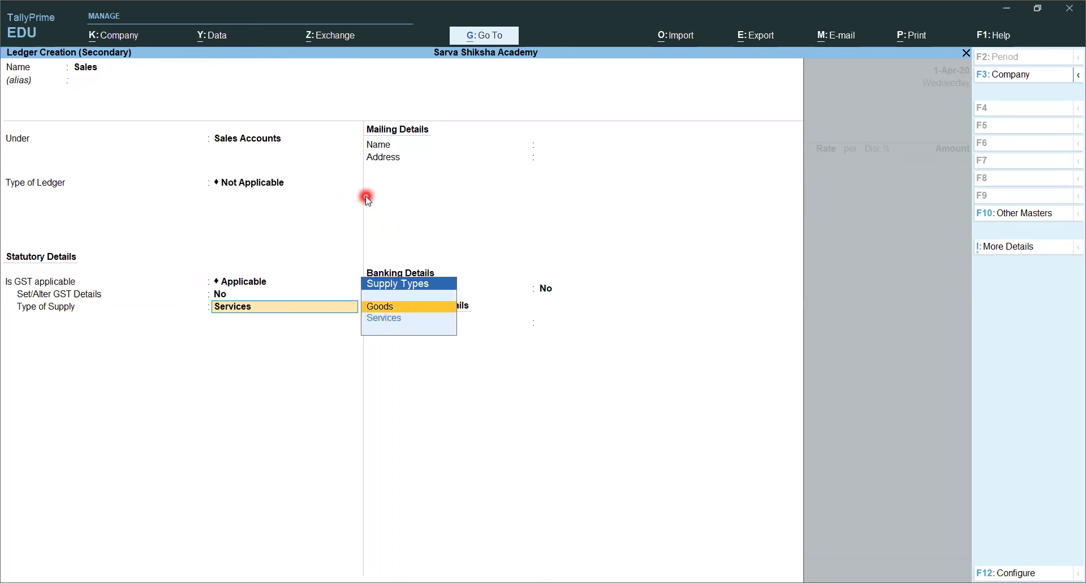
{"action": "key", "text": "Return"}
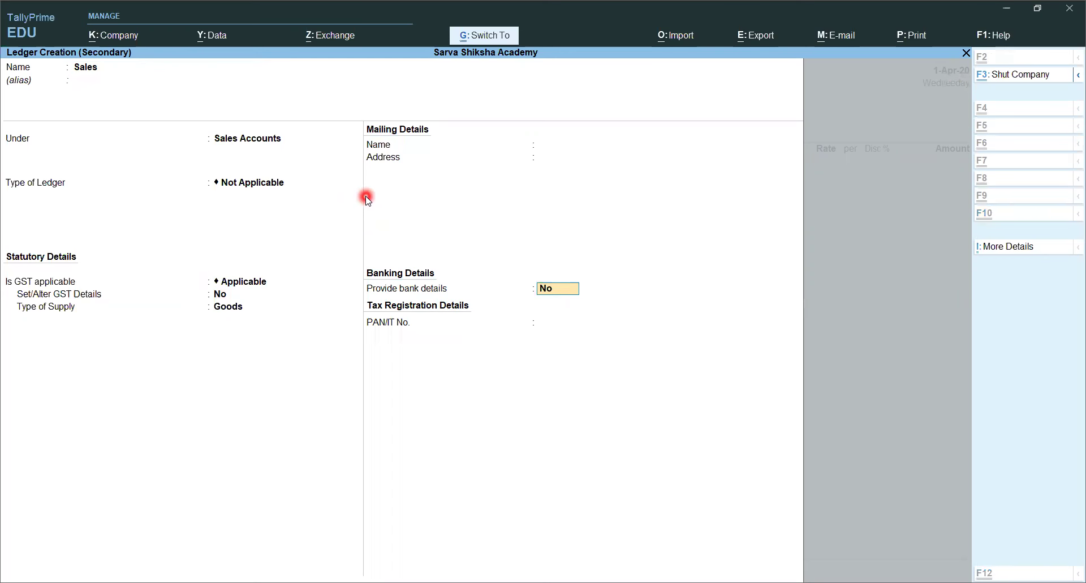
{"action": "key", "text": "ctrl+a"}
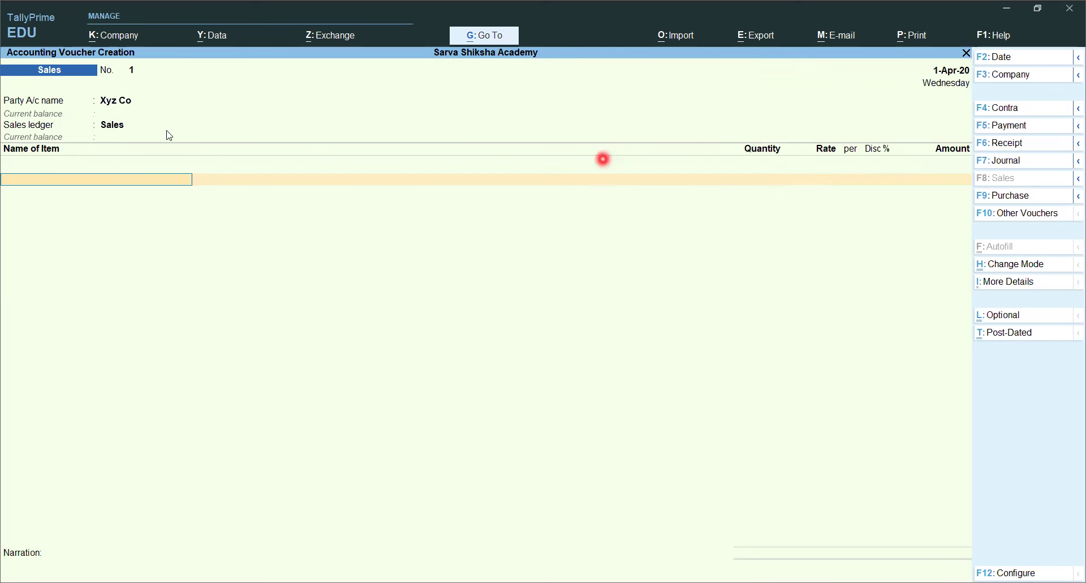
Step: Start a new stock item named Keyboard under Primary with pcs as its unit and no standard rates
{"action": "type", "text": "It"}
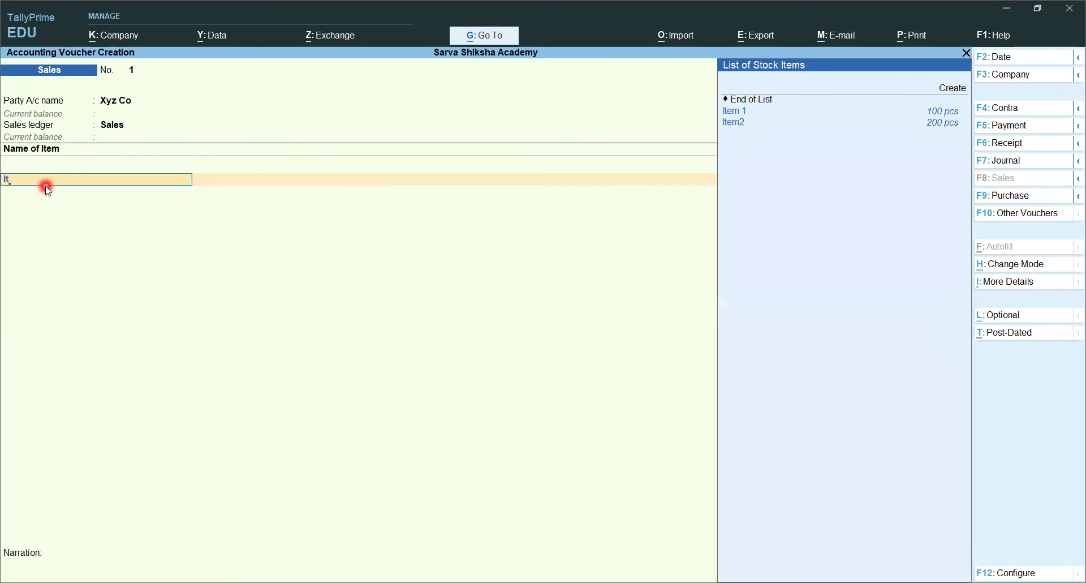
{"action": "left_click", "coordinate": [950, 87]}
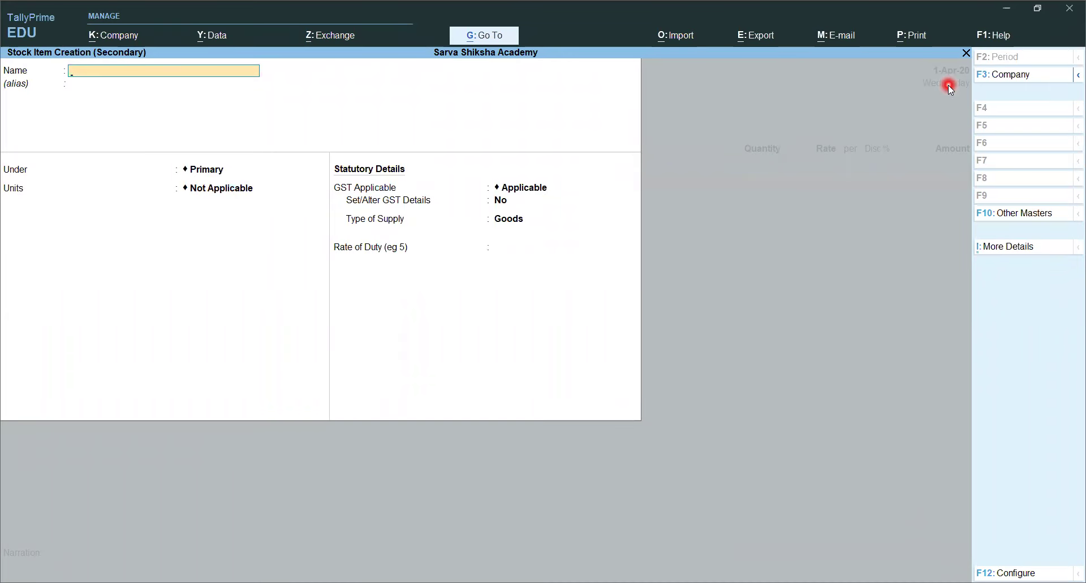
{"action": "type", "text": "Keyboard"}
{"action": "key", "text": "Return"}
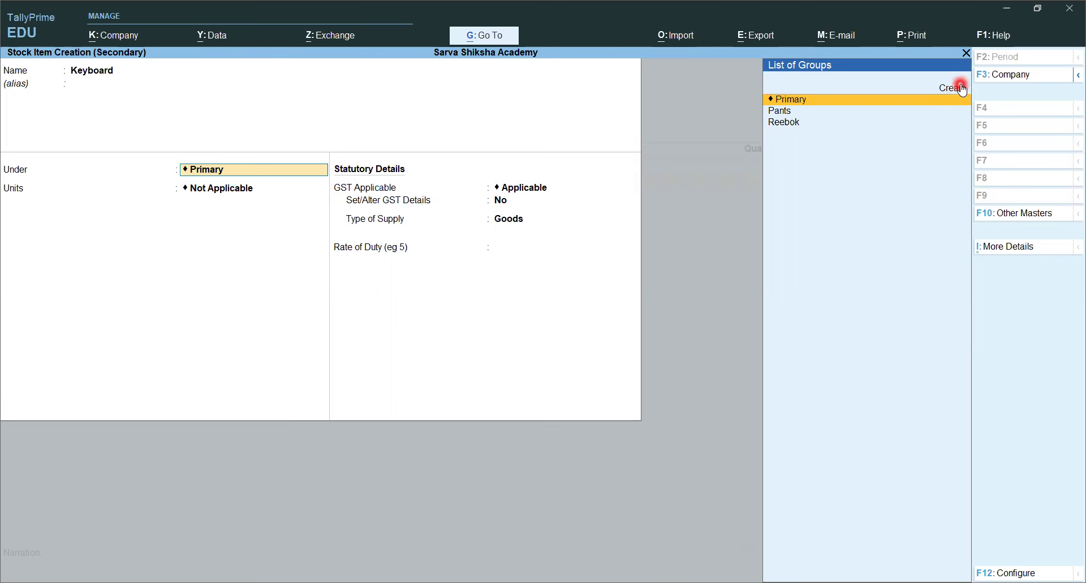
{"action": "key", "text": "Return"}
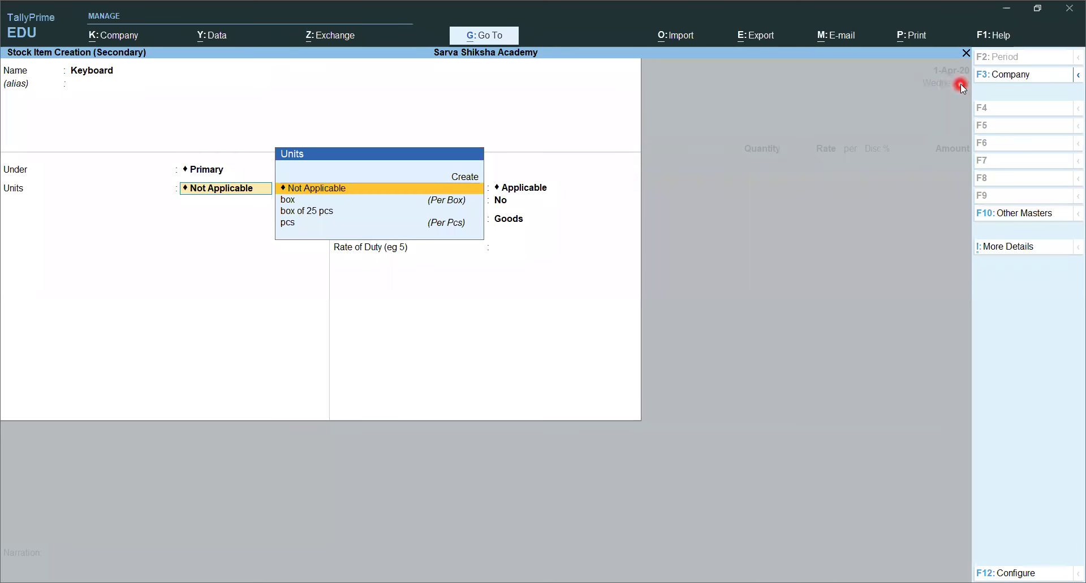
{"action": "type", "text": "p"}
{"action": "key", "text": "Return"}
{"action": "key", "text": "Return"}
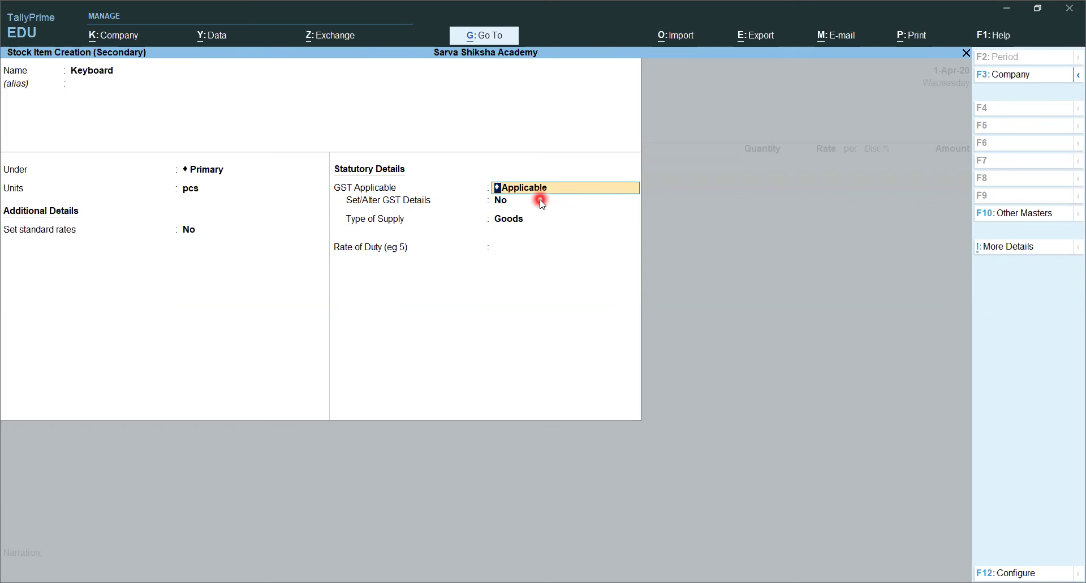
Step: Set the Keyboard's GST details option to Yes, keep the classification Undefined, and enter HSN/SAC 0124
{"action": "key", "text": "Return"}
{"action": "type", "text": "y"}
{"action": "key", "text": "Return"}
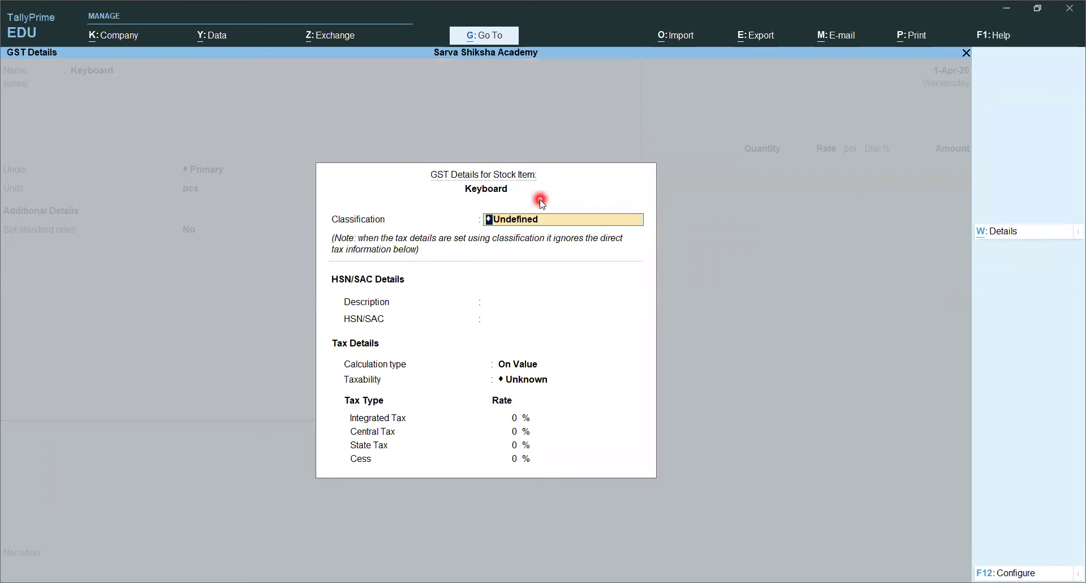
{"action": "key", "text": "Return"}
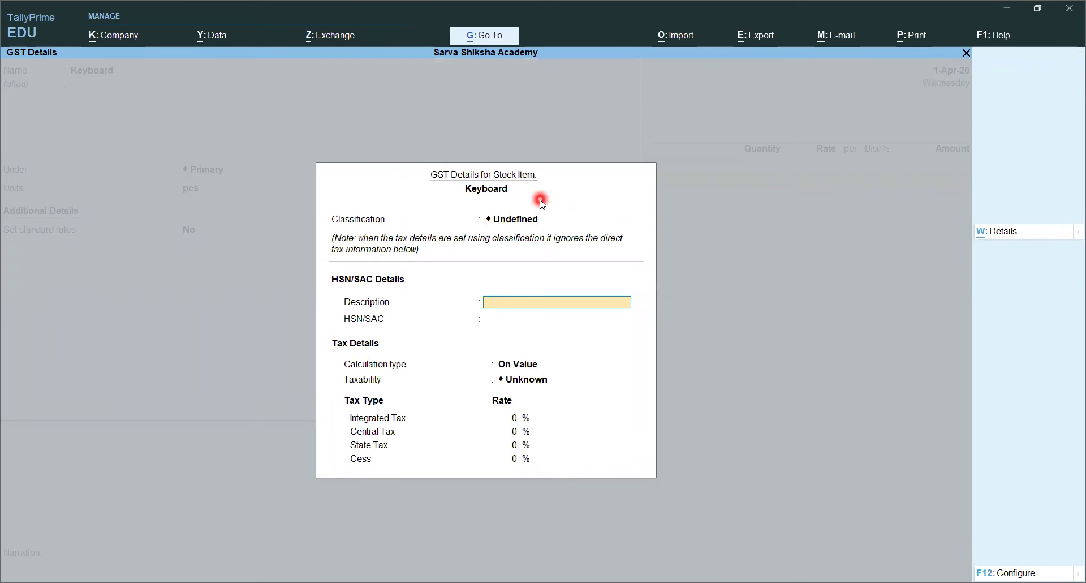
{"action": "key", "text": "Return"}
{"action": "type", "text": "0124"}
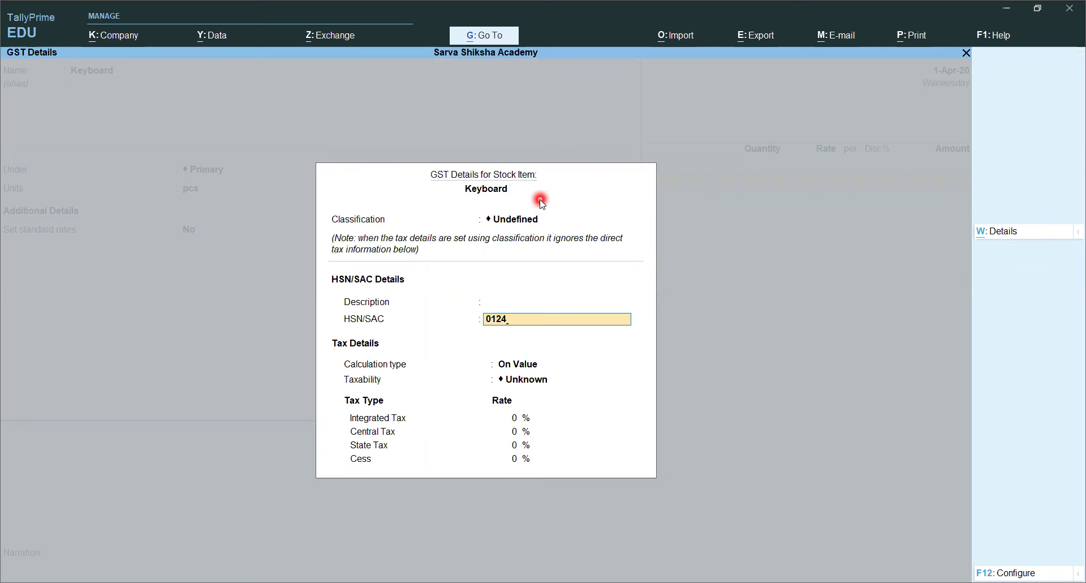
{"action": "key", "text": "Return"}
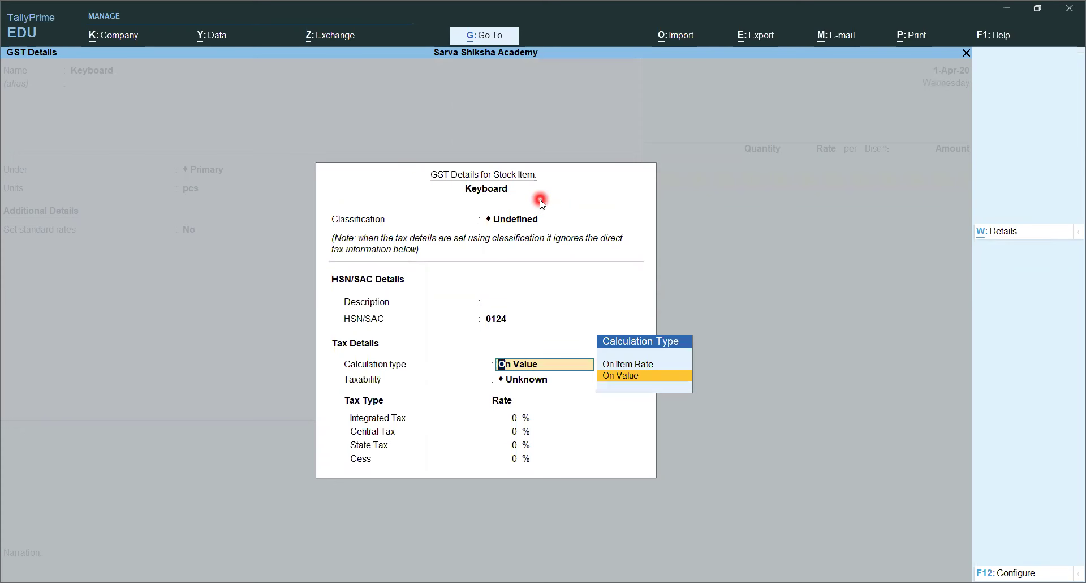
Step: Make the Keyboard taxable on value at 12% integrated tax and save the stock item with no duty rate
{"action": "key", "text": "Return"}
{"action": "key", "text": "Down"}
{"action": "key", "text": "Down"}
{"action": "key", "text": "Down"}
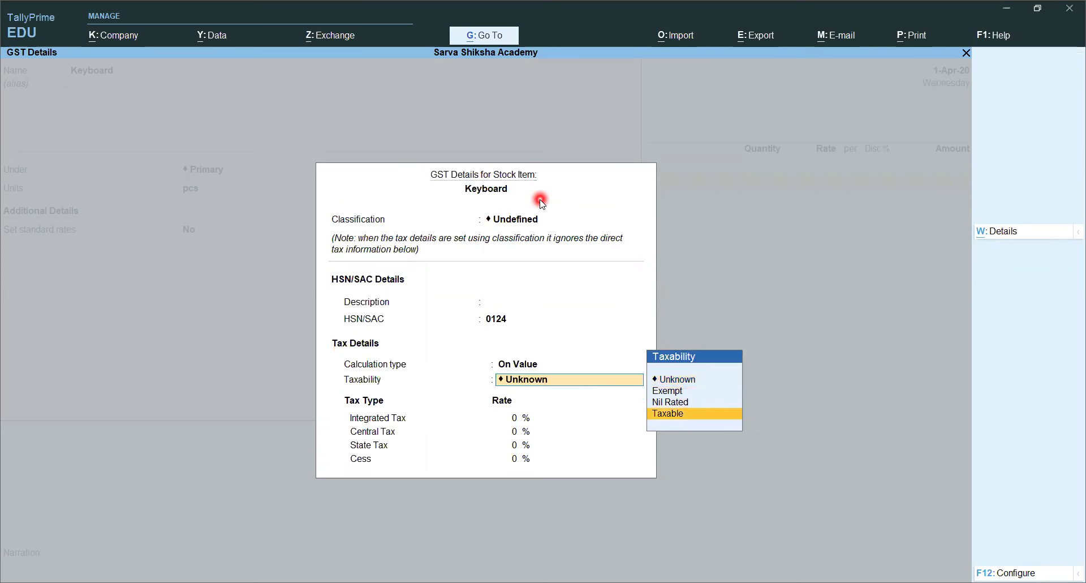
{"action": "key", "text": "Return"}
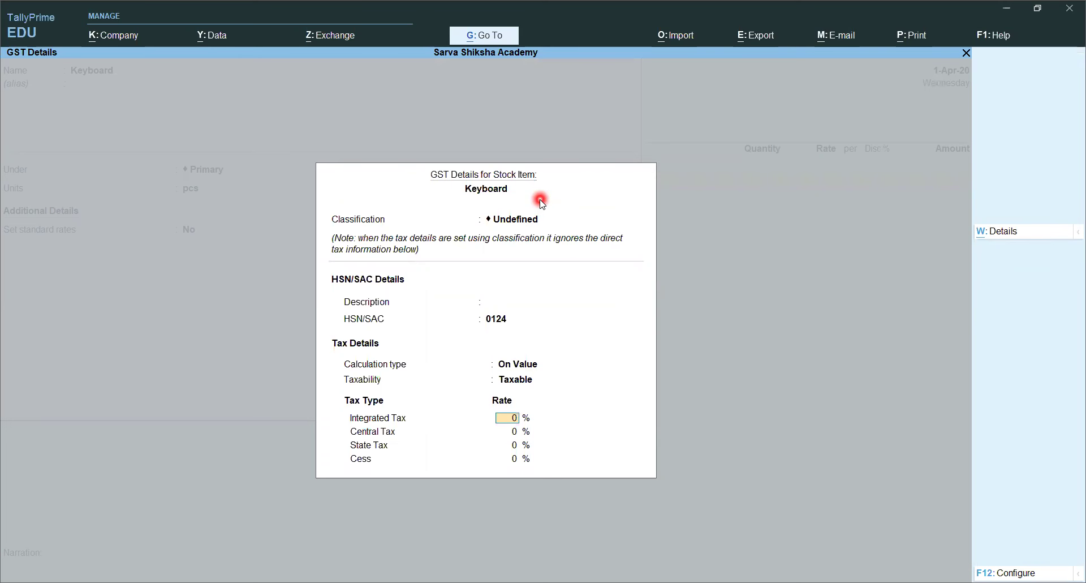
{"action": "type", "text": "12"}
{"action": "key", "text": "Return"}
{"action": "key", "text": "Return"}
{"action": "key", "text": "Return"}
{"action": "key", "text": "Return"}
{"action": "key", "text": "Return"}
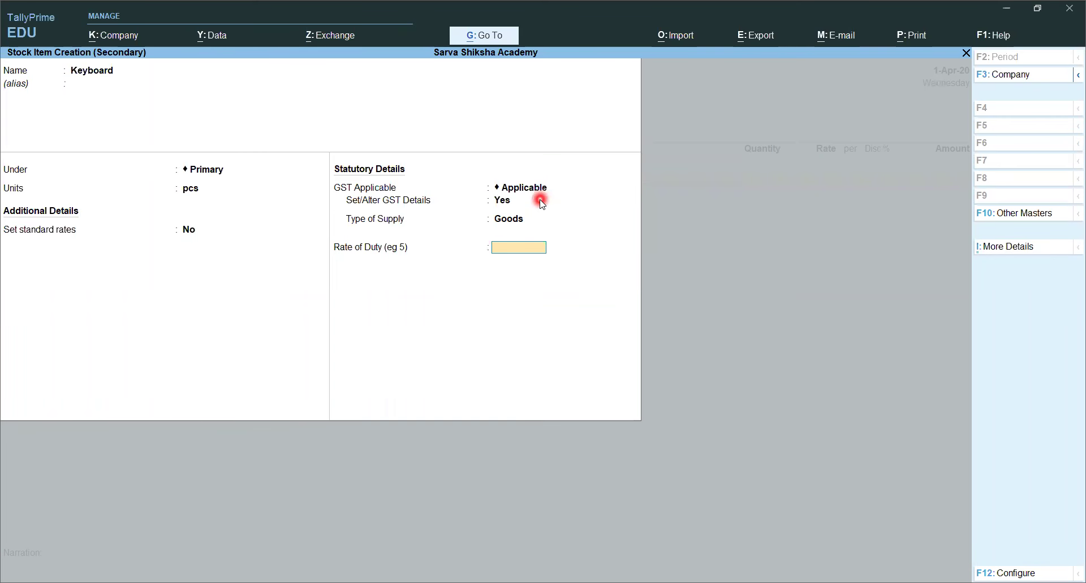
{"action": "key", "text": "Return"}
{"action": "key", "text": "Return"}
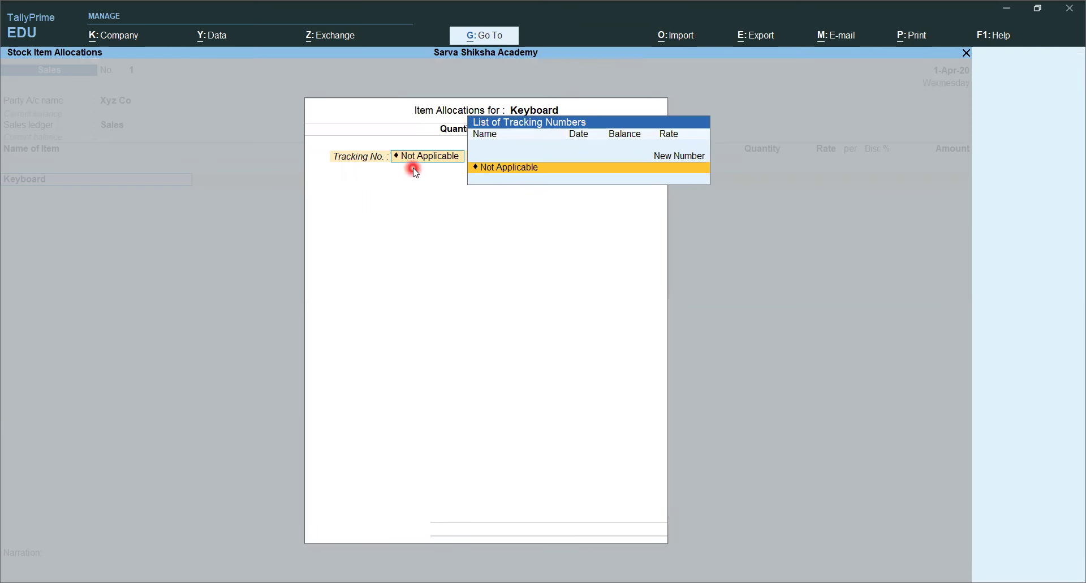
Step: Keep the tracking and order numbers Not Applicable and allocate 5 pcs of Keyboard at a rate of 350
{"action": "key", "text": "Return"}
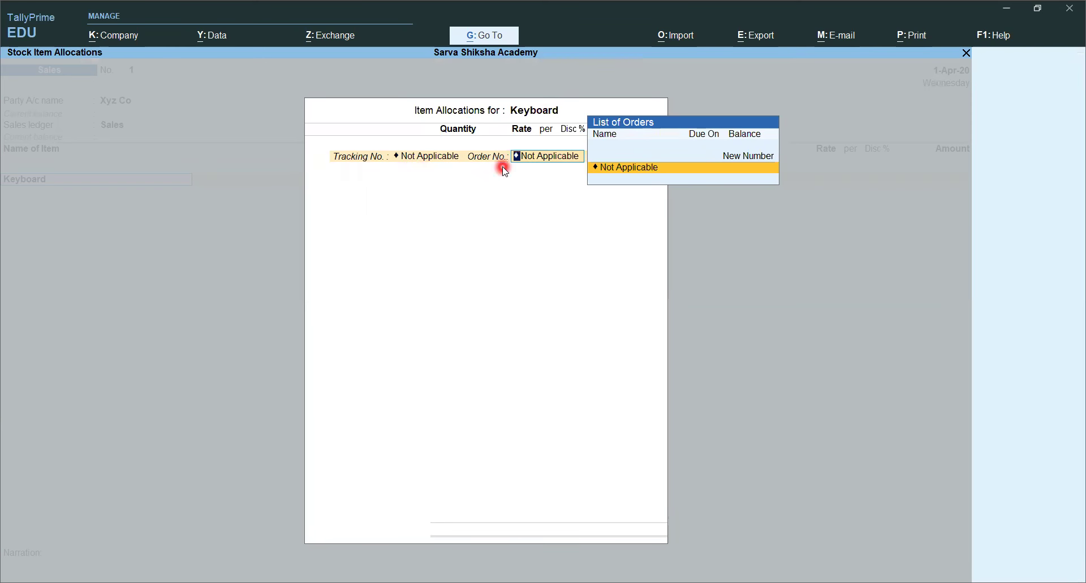
{"action": "key", "text": "Return"}
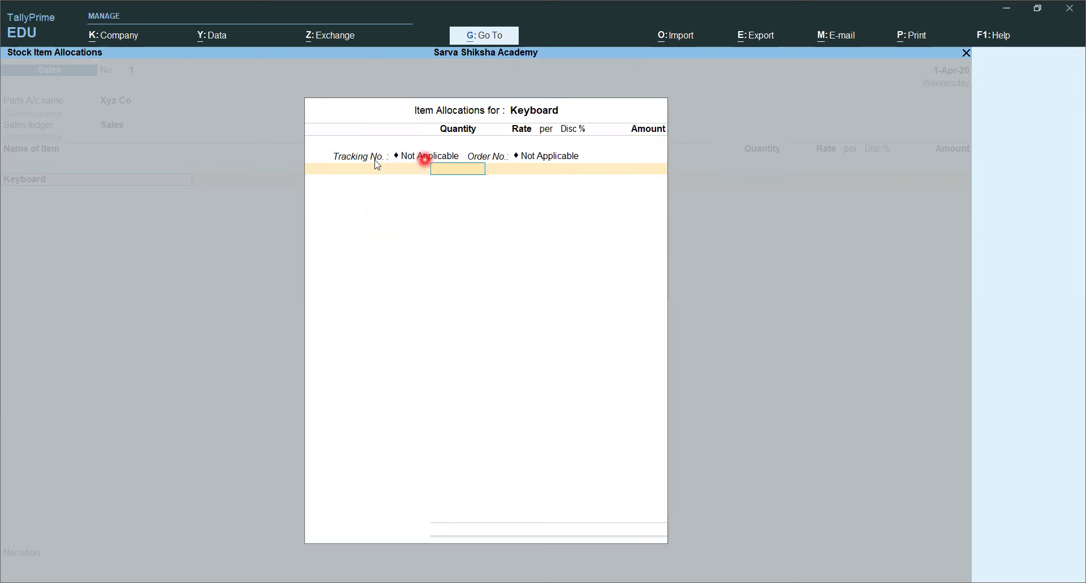
{"action": "type", "text": "5"}
{"action": "key", "text": "Return"}
{"action": "key", "text": "Return"}
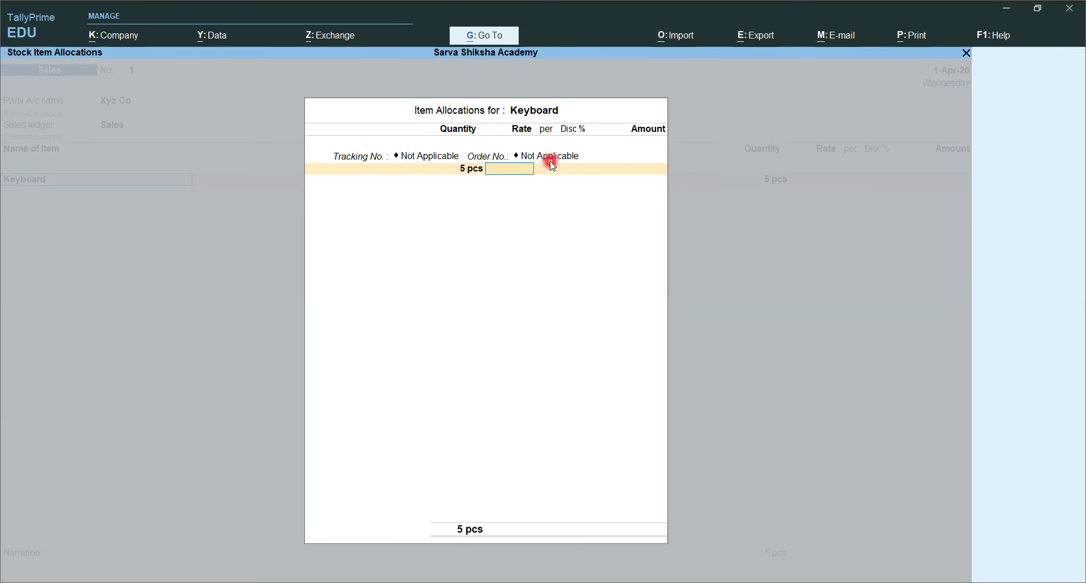
{"action": "type", "text": "350"}
{"action": "key", "text": "Return"}
{"action": "key", "text": "Return"}
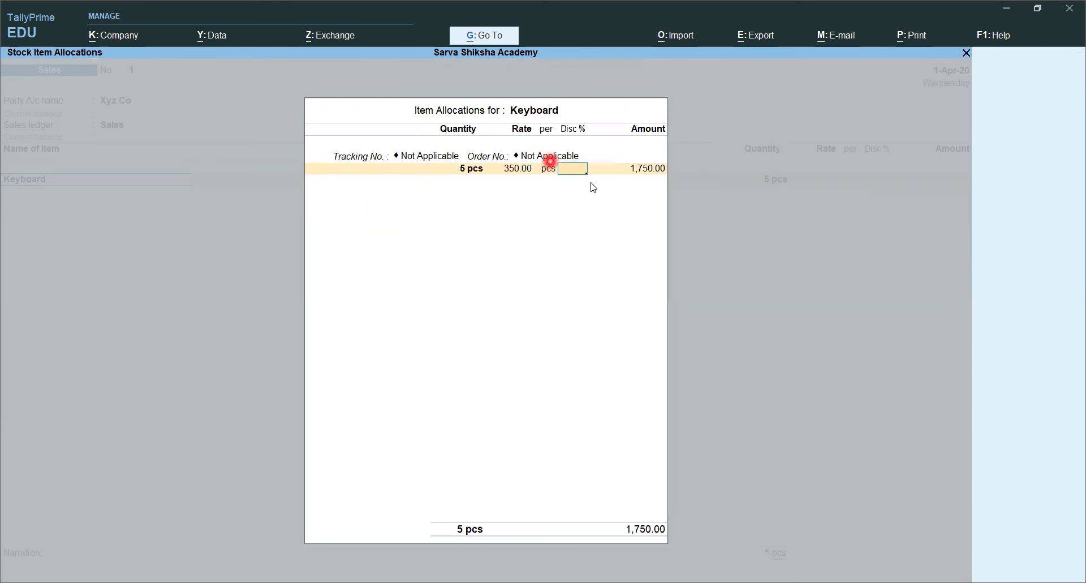
Step: Set the Keyboard discount to 5% and accept the item allocation into the sales voucher
{"action": "type", "text": "5"}
{"action": "key", "text": "Return"}
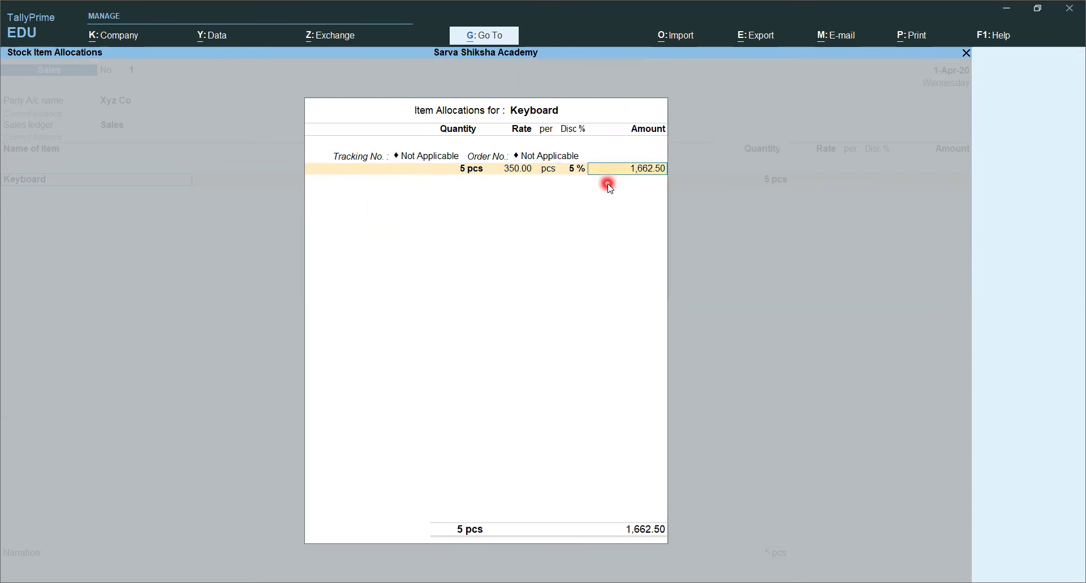
{"action": "key", "text": "BackSpace"}
{"action": "type", "text": "0"}
{"action": "key", "text": "Return"}
{"action": "key", "text": "BackSpace"}
{"action": "type", "text": "5"}
{"action": "key", "text": "Return"}
{"action": "key", "text": "Return"}
{"action": "key", "text": "Return"}
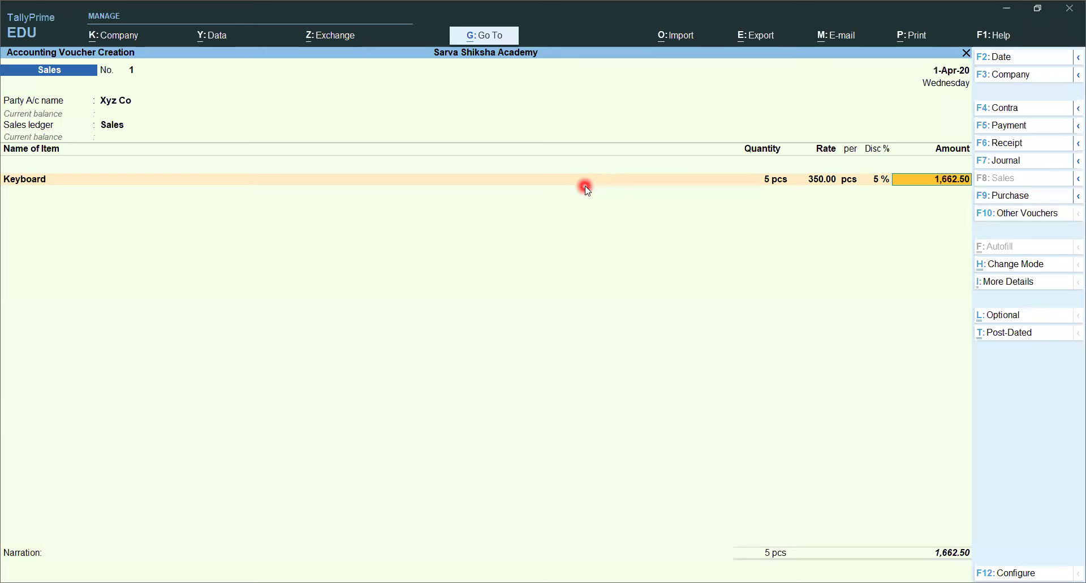
{"action": "key", "text": "Return"}
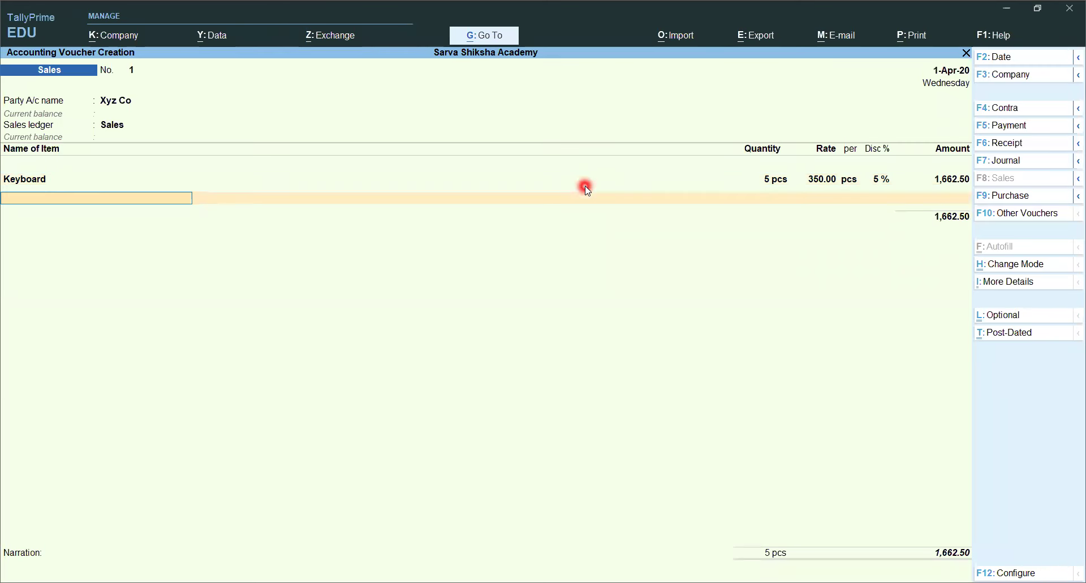
Step: Create a stock item named Mouse under Primary with pcs as its unit
{"action": "key", "text": "BackSpace"}
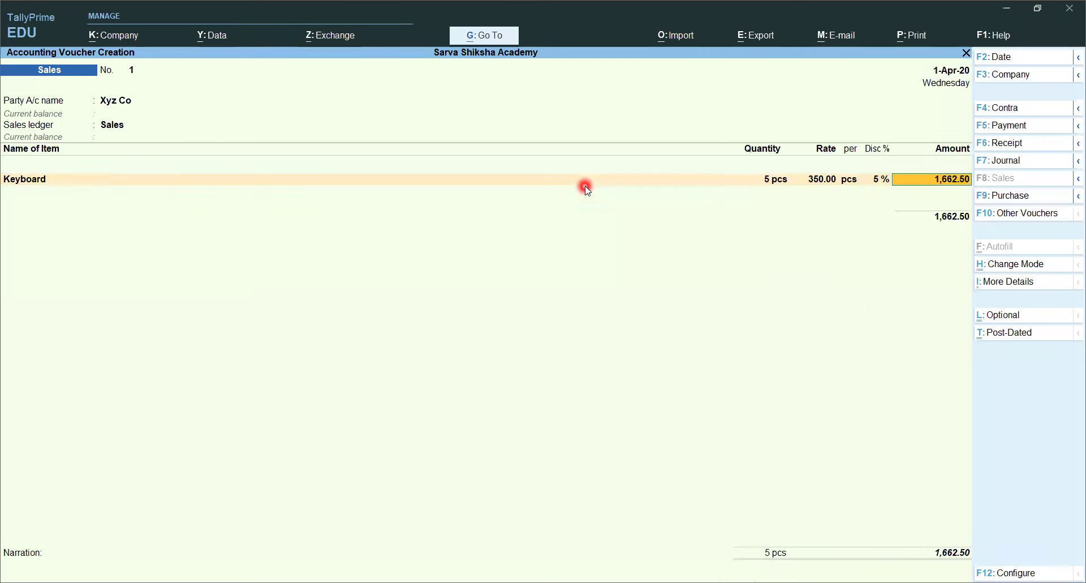
{"action": "left_click", "coordinate": [585, 186]}
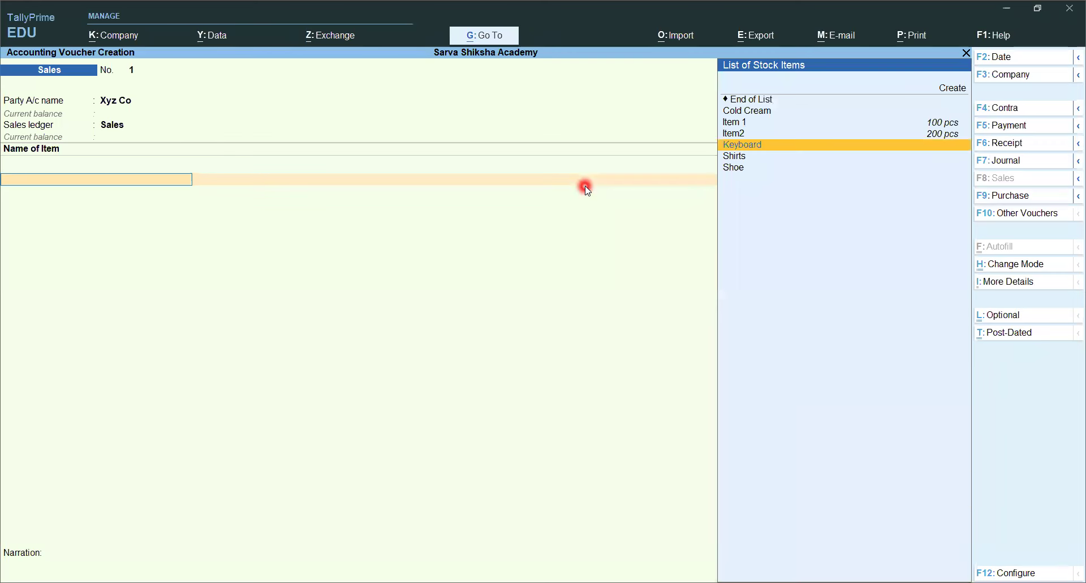
{"action": "left_click", "coordinate": [962, 91]}
{"action": "type", "text": "Mouse"}
{"action": "key", "text": "Return"}
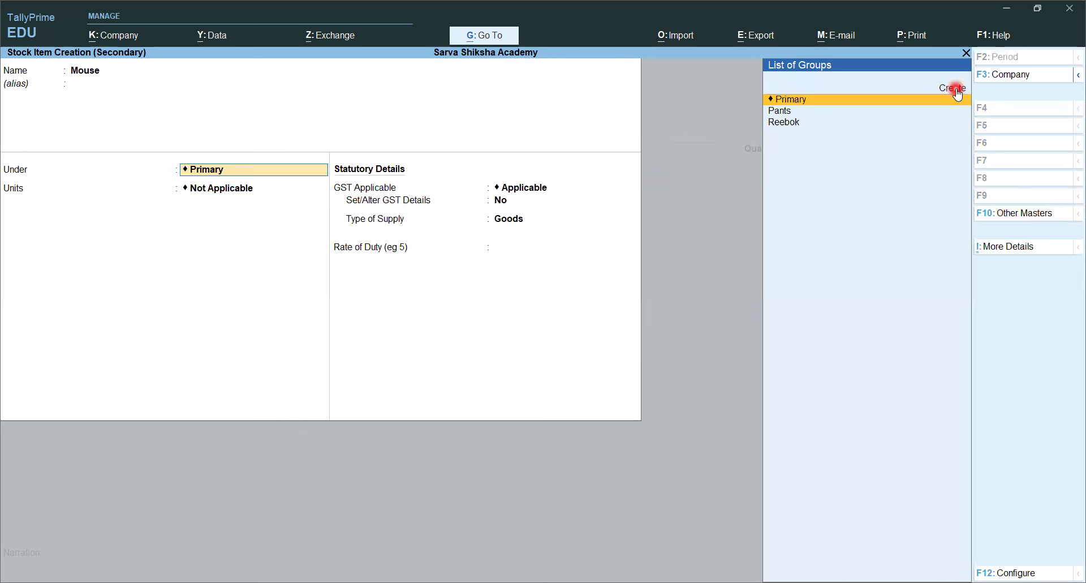
{"action": "key", "text": "Return"}
{"action": "type", "text": "pcs"}
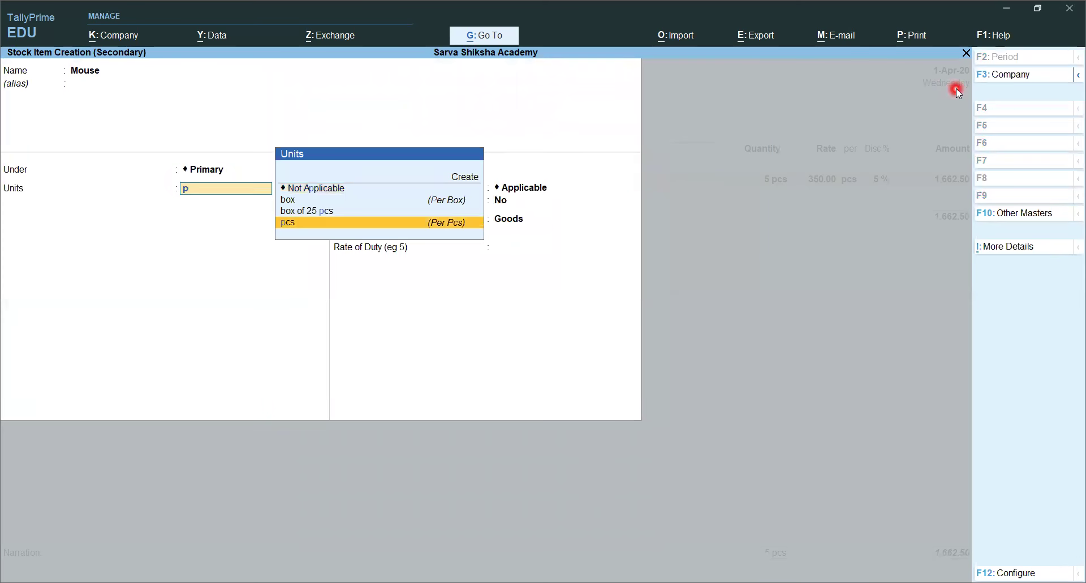
{"action": "key", "text": "Return"}
Step: Set the Mouse's GST details option to Yes, keeping the classification Undefined, the HSN/SAC fields blank and calculation On Value
{"action": "key", "text": "Return"}
{"action": "key", "text": "Return"}
{"action": "key", "text": "y"}
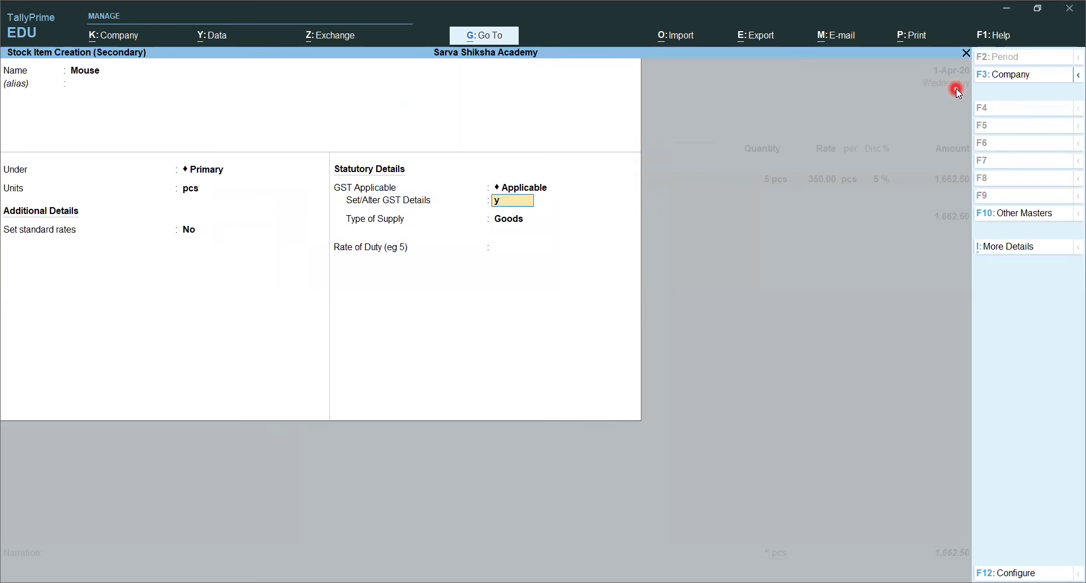
{"action": "key", "text": "Return"}
{"action": "key", "text": "Return"}
{"action": "key", "text": "Return"}
{"action": "key", "text": "Return"}
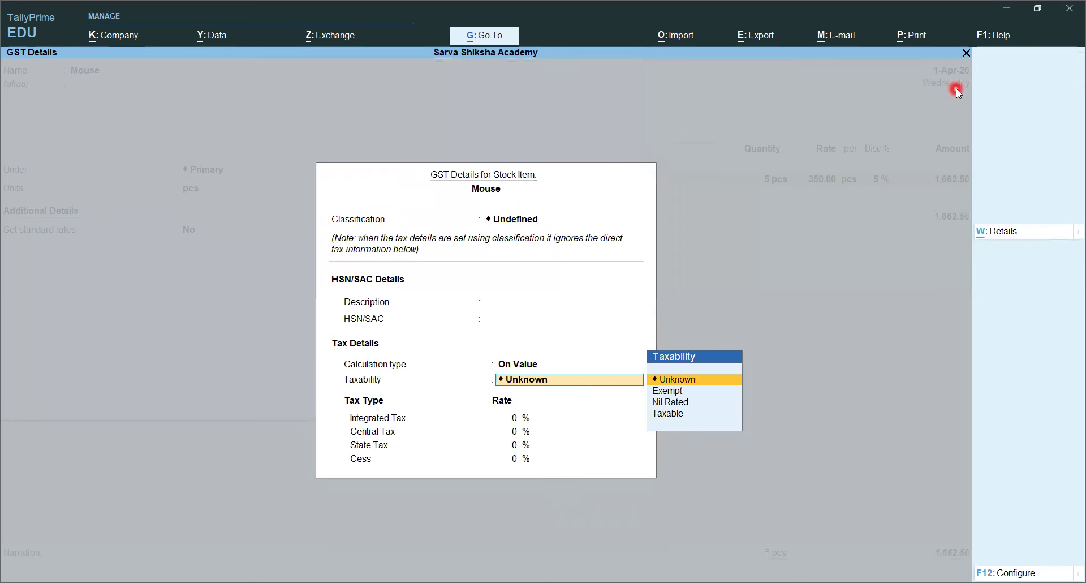
Step: Make the Mouse Taxable at 12% integrated tax and save it as Goods with no duty rate
{"action": "type", "text": "T"}
{"action": "key", "text": "Return"}
{"action": "type", "text": "12"}
{"action": "key", "text": "Return"}
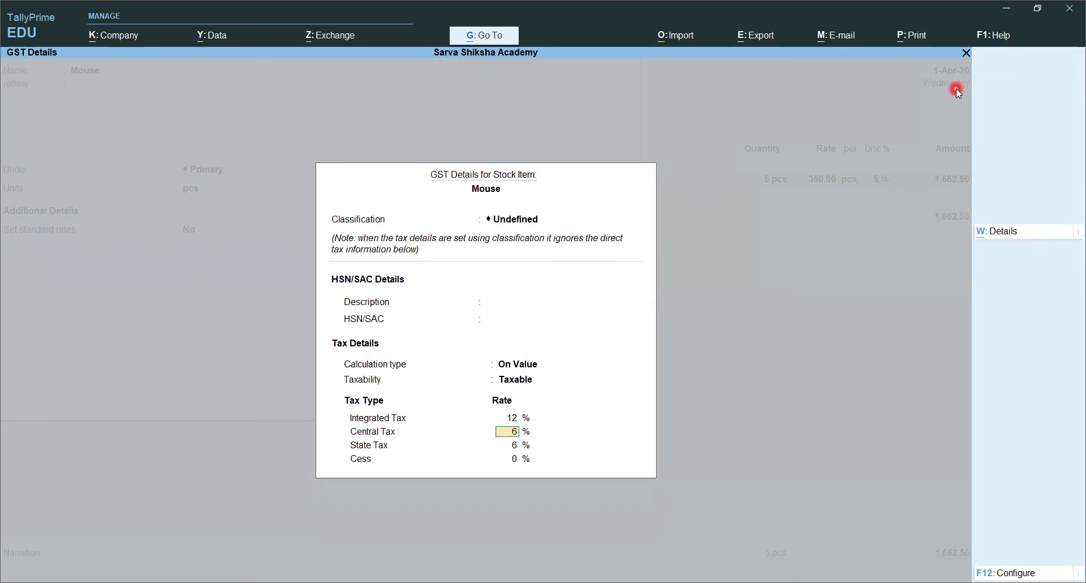
{"action": "key", "text": "Return"}
{"action": "key", "text": "Return"}
{"action": "key", "text": "Return"}
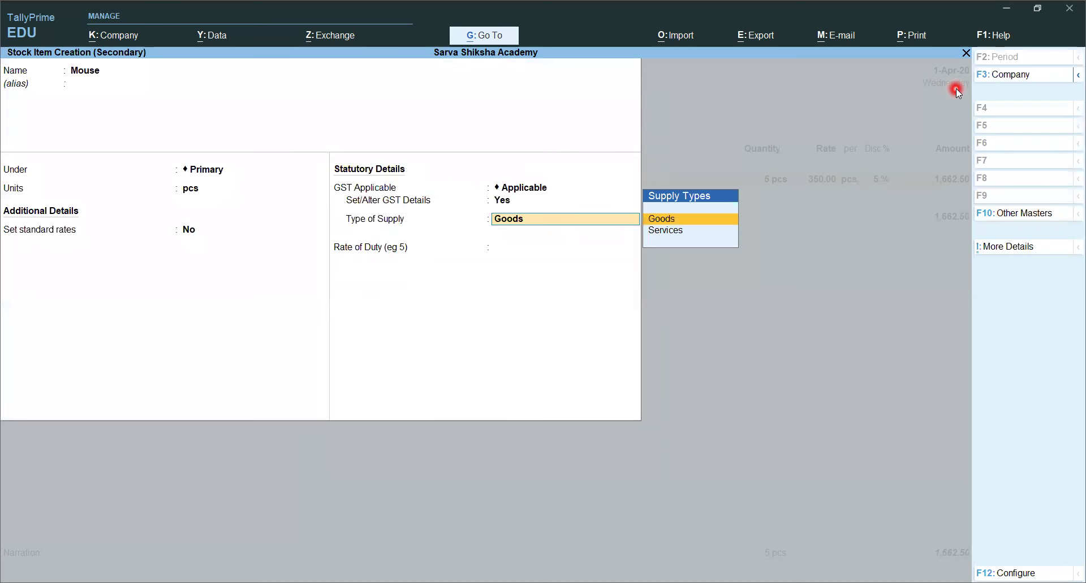
{"action": "key", "text": "Return"}
{"action": "key", "text": "Return"}
{"action": "key", "text": "Return"}
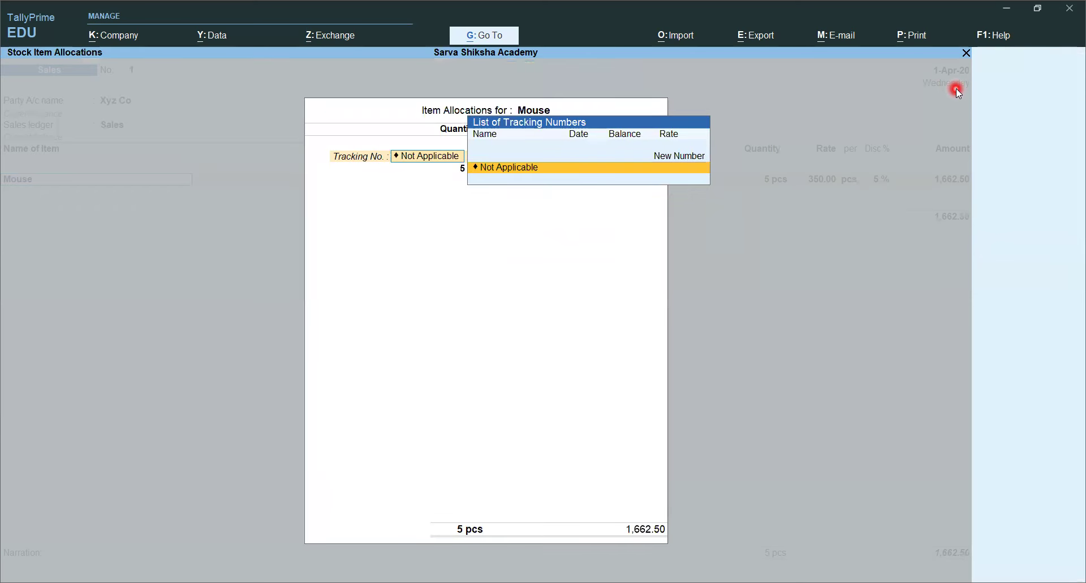
Step: Keep the tracking and order numbers Not Applicable and allocate 5 pcs of Mouse at a rate of 200
{"action": "key", "text": "Return"}
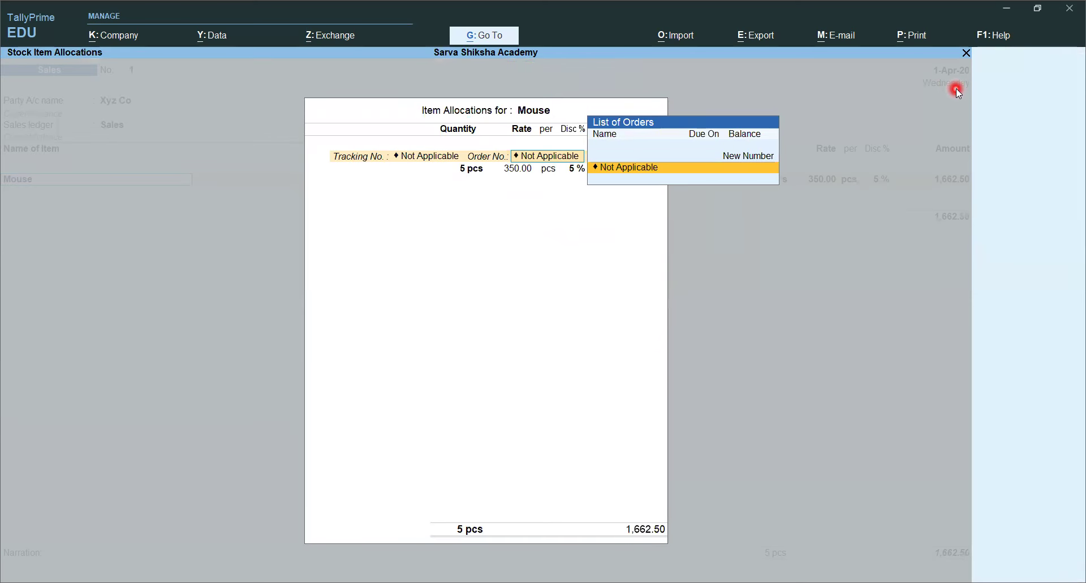
{"action": "key", "text": "Return"}
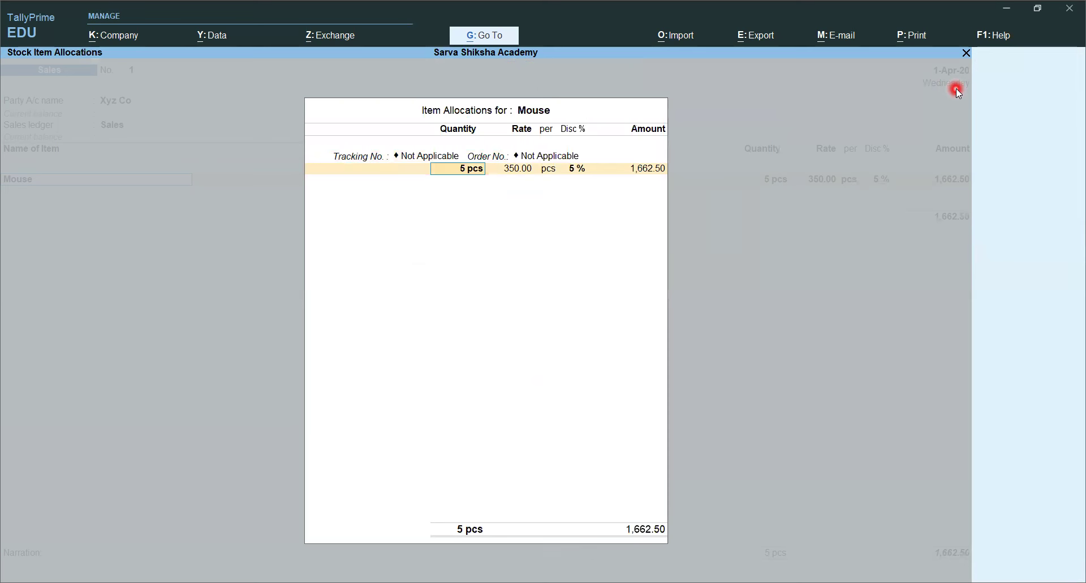
{"action": "key", "text": "Return"}
{"action": "key", "text": "Return"}
{"action": "type", "text": "200"}
{"action": "key", "text": "Return"}
{"action": "key", "text": "Return"}
{"action": "key", "text": "Return"}
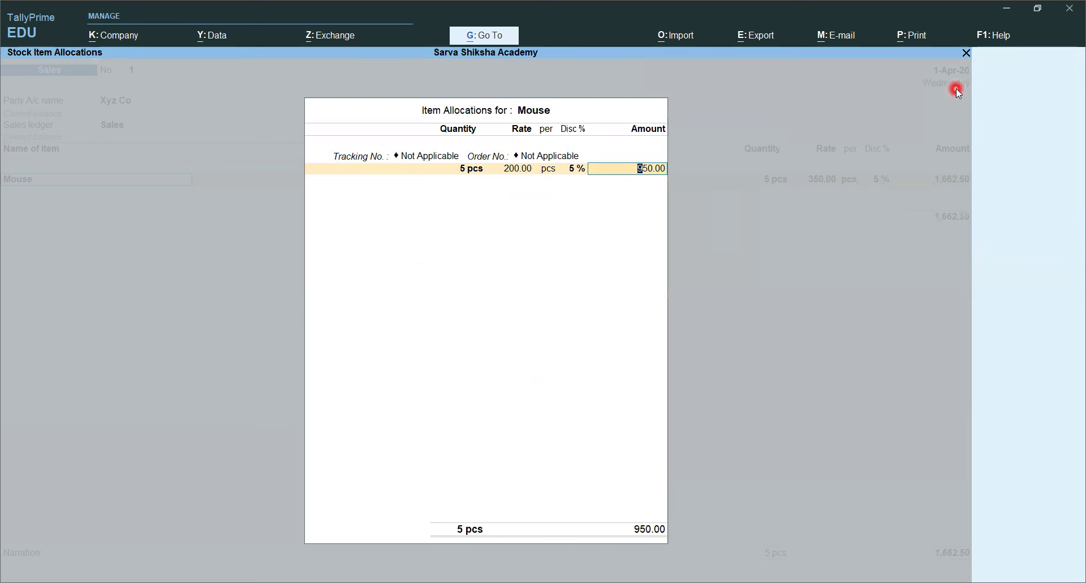
Step: Set the Mouse discount to 10% and accept its allocation on the first item line
{"action": "key", "text": "BackSpace"}
{"action": "type", "text": "10"}
{"action": "key", "text": "Return"}
{"action": "key", "text": "Return"}
{"action": "key", "text": "Return"}
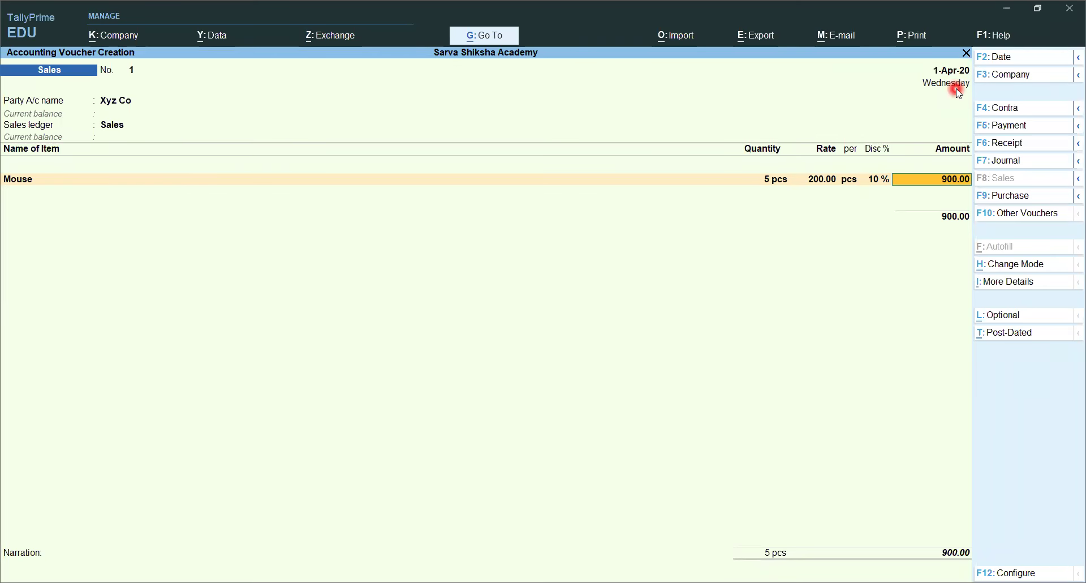
Step: Replace Mouse with Keyboard on the first item line of the sales voucher
{"action": "key", "text": "BackSpace"}
{"action": "key", "text": "BackSpace"}
{"action": "key", "text": "BackSpace"}
{"action": "key", "text": "BackSpace"}
{"action": "key", "text": "BackSpace"}
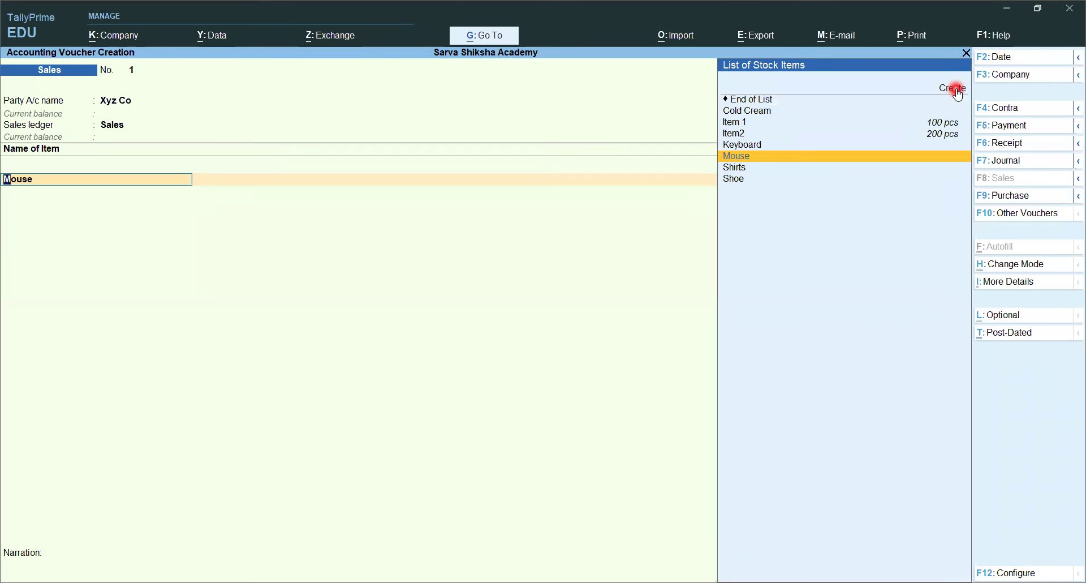
{"action": "type", "text": "kk"}
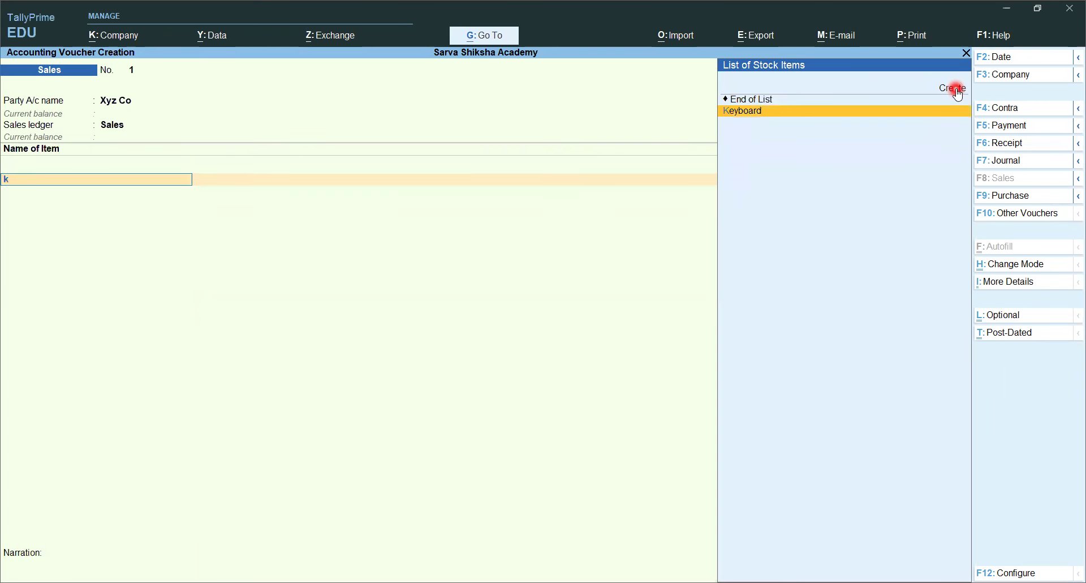
{"action": "key", "text": "Return"}
Step: Allocate 5 pcs of Keyboard at a rate of 350 with a 5% discount, keeping tracking and order numbers Not Applicable
{"action": "key", "text": "Return"}
{"action": "key", "text": "Return"}
{"action": "key", "text": "Return"}
{"action": "type", "text": "2"}
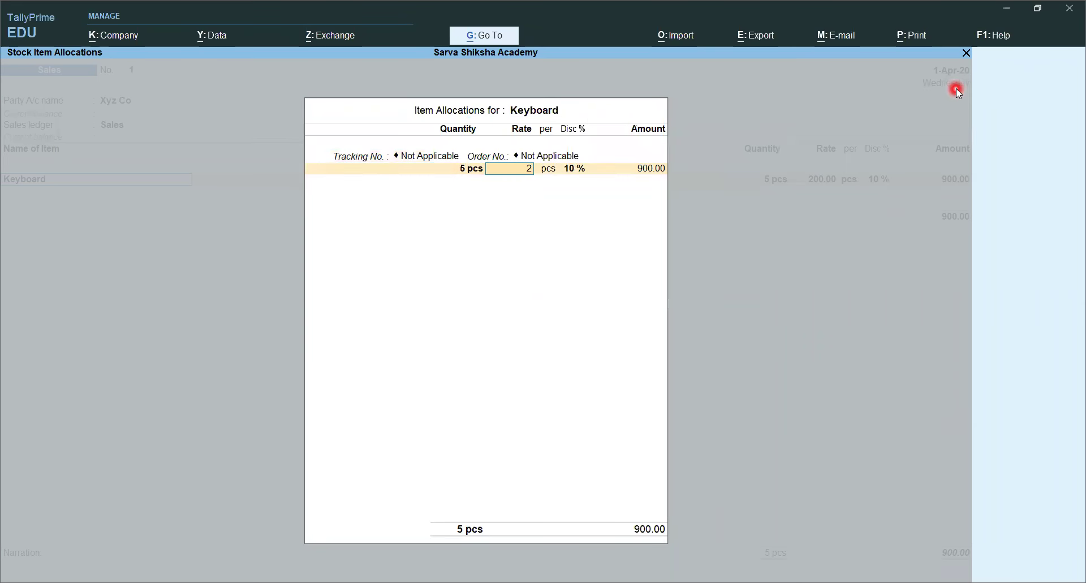
{"action": "type", "text": ".50"}
{"action": "key", "text": "Return"}
{"action": "type", "text": "5"}
{"action": "key", "text": "Return"}
{"action": "key", "text": "Return"}
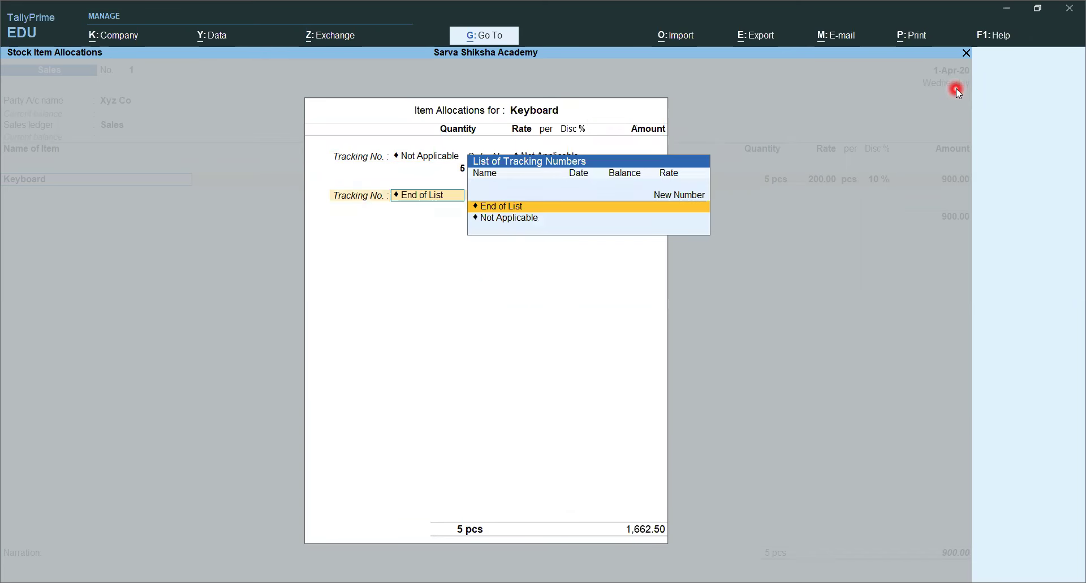
{"action": "key", "text": "Return"}
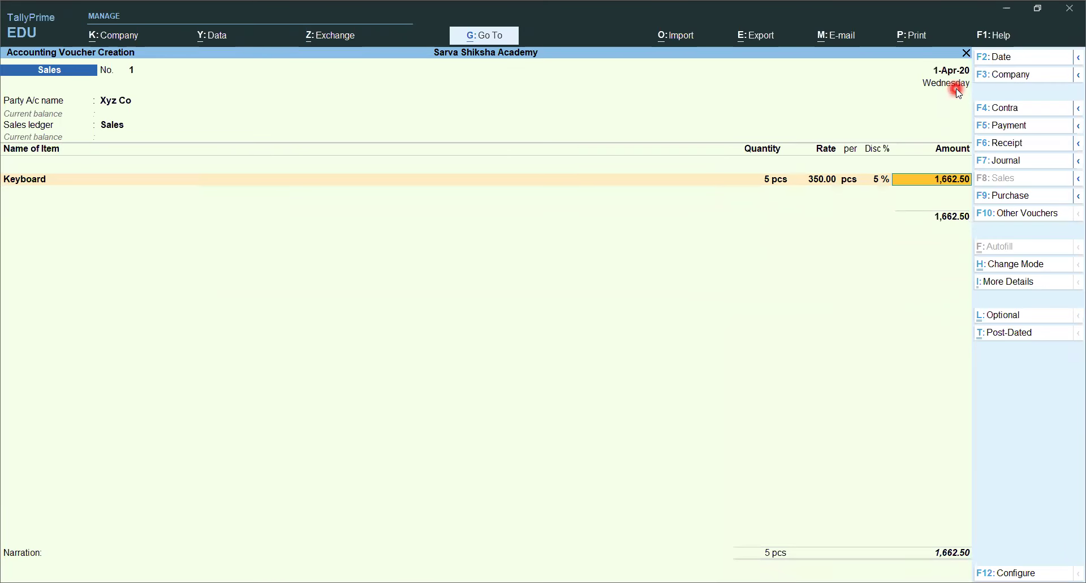
Step: Add Mouse as the second item and enter 5 pcs at a rate of 250, with tracking and order numbers Not Applicable
{"action": "key", "text": "Return"}
{"action": "type", "text": "mo"}
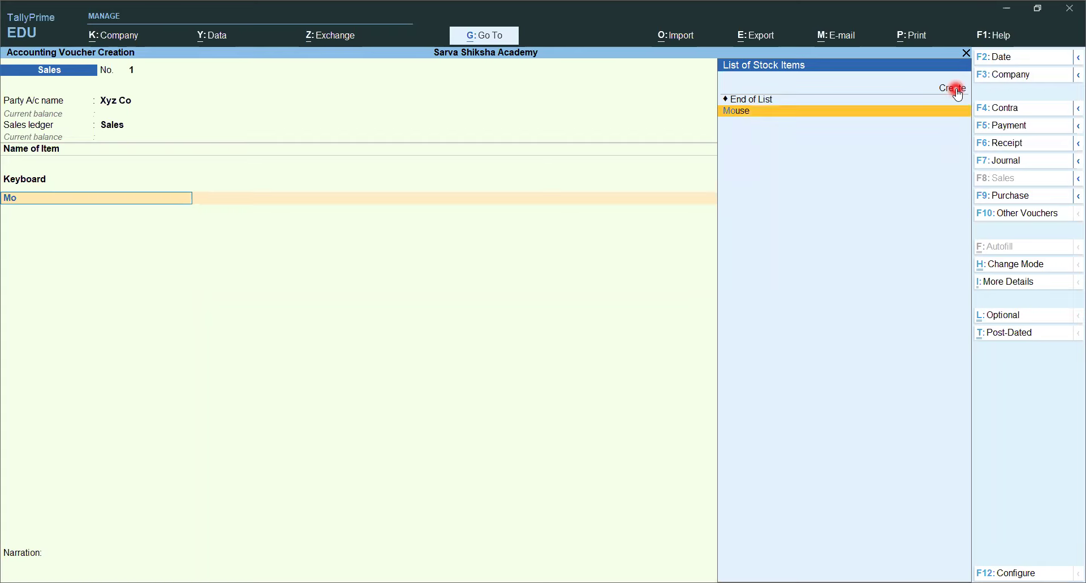
{"action": "key", "text": "Return"}
{"action": "key", "text": "Return"}
{"action": "key", "text": "Return"}
{"action": "key", "text": "BackSpace"}
{"action": "type", "text": "5"}
{"action": "key", "text": "Return"}
{"action": "key", "text": "Return"}
{"action": "type", "text": "250"}
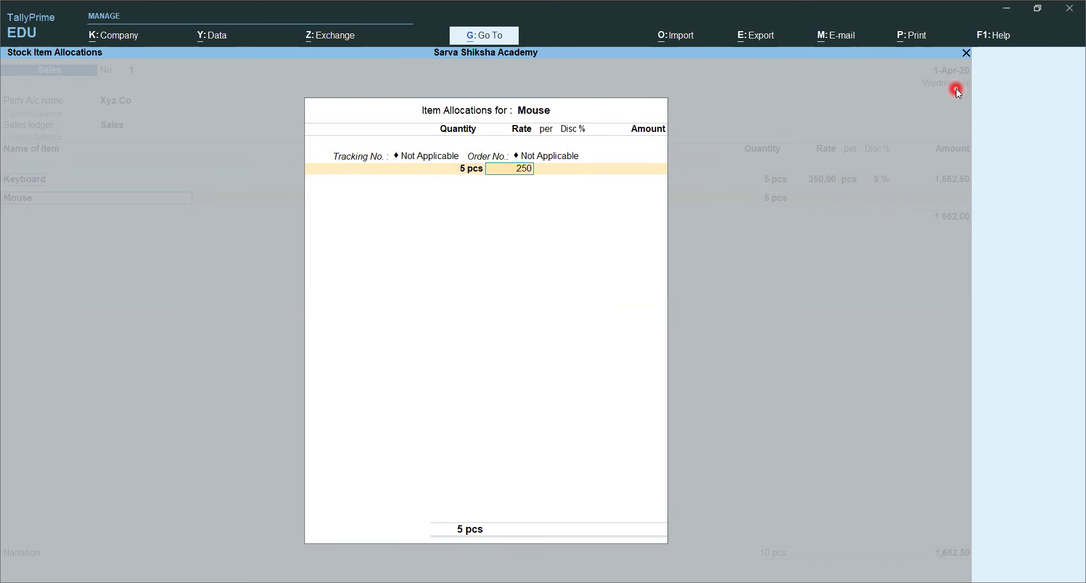
Step: Set the second-line Mouse discount to 10% and accept the item allocation
{"action": "key", "text": "Return"}
{"action": "key", "text": "Return"}
{"action": "type", "text": "10"}
{"action": "key", "text": "Return"}
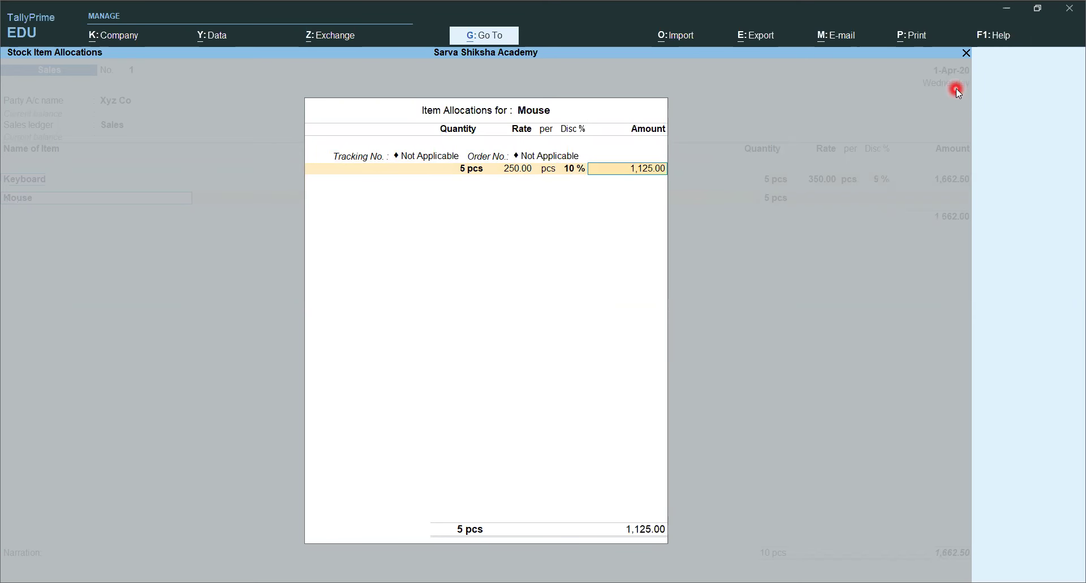
{"action": "key", "text": "Return"}
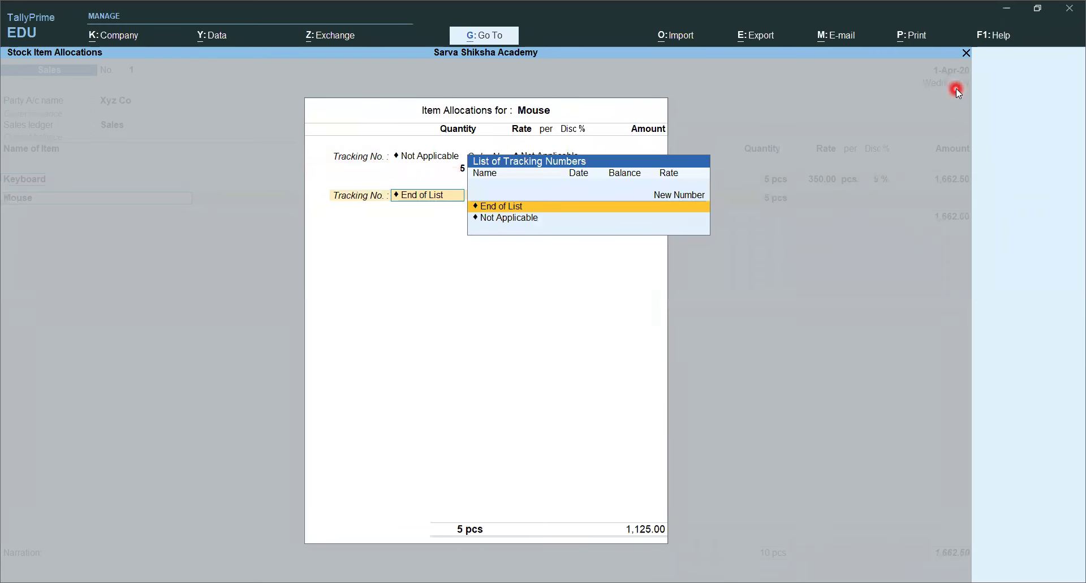
{"action": "key", "text": "Return"}
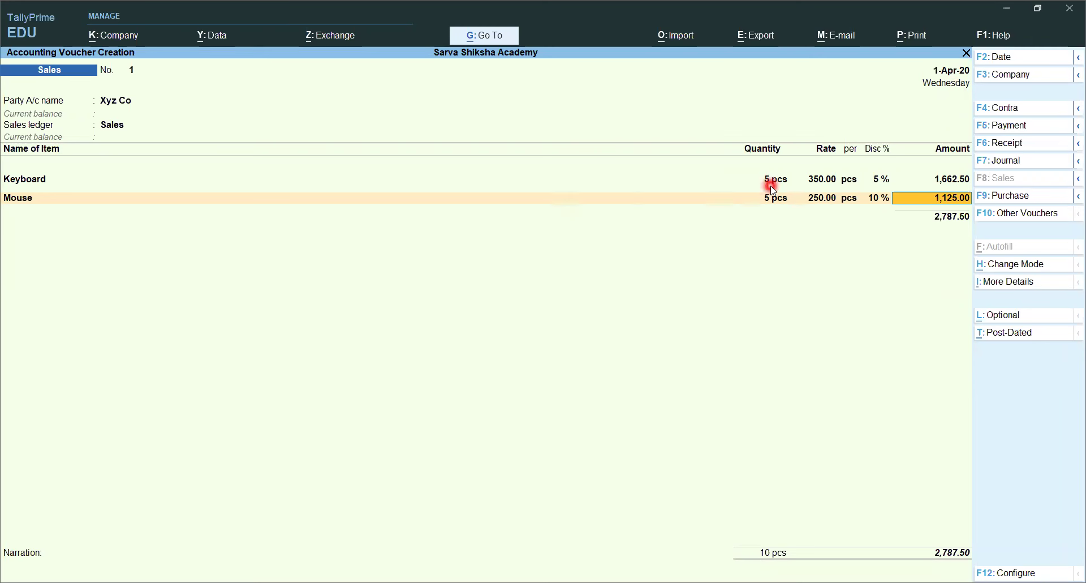
Step: Review the Keyboard line's item allocation, including its quantity, rate and discount
{"action": "left_click", "coordinate": [880, 180]}
{"action": "key", "text": "Return"}
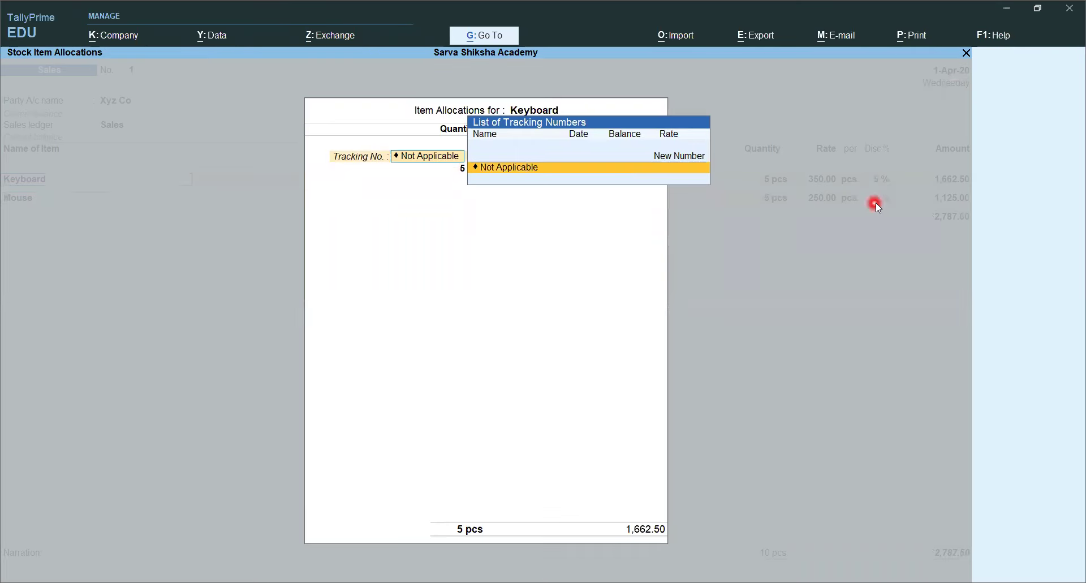
{"action": "key", "text": "Return"}
{"action": "key", "text": "Return"}
{"action": "key", "text": "Return"}
{"action": "key", "text": "Return"}
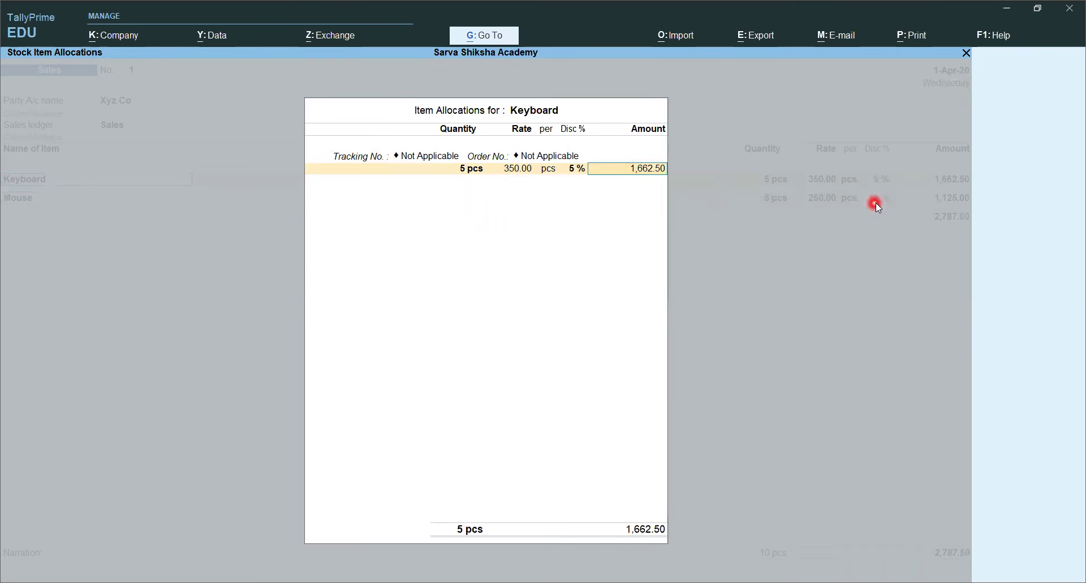
{"action": "key", "text": "Return"}
{"action": "key", "text": "Return"}
{"action": "key", "text": "Return"}
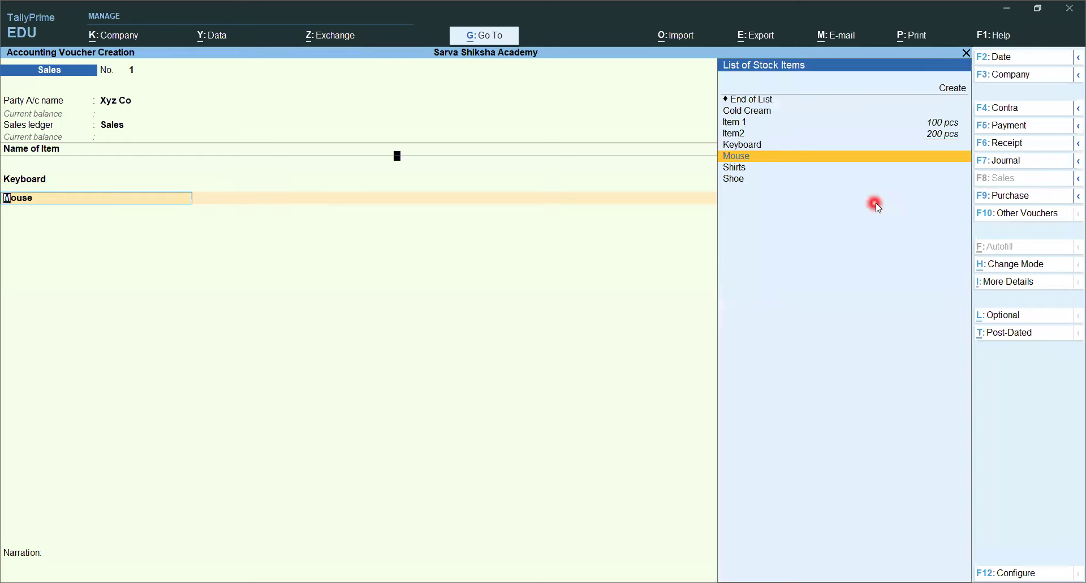
Step: Review the Mouse line's item allocation, including its quantity, rate and discount
{"action": "key", "text": "Return"}
{"action": "key", "text": "Return"}
{"action": "key", "text": "Return"}
{"action": "key", "text": "Return"}
{"action": "key", "text": "Return"}
{"action": "key", "text": "Return"}
{"action": "key", "text": "Return"}
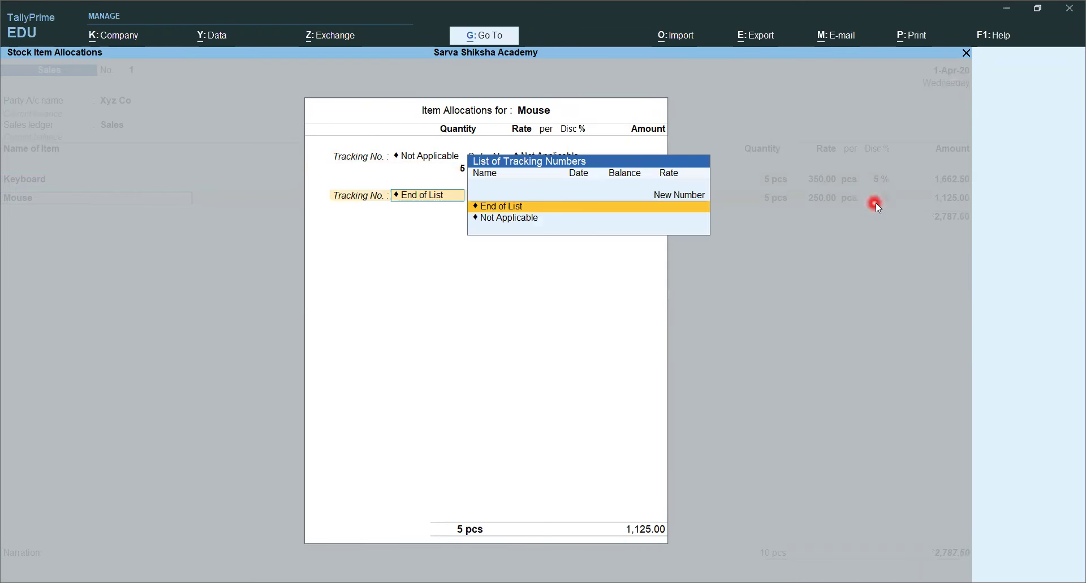
{"action": "key", "text": "Return"}
Step: End the item list and add the Cgst and Sgst ledgers to the sales voucher
{"action": "key", "text": "Return"}
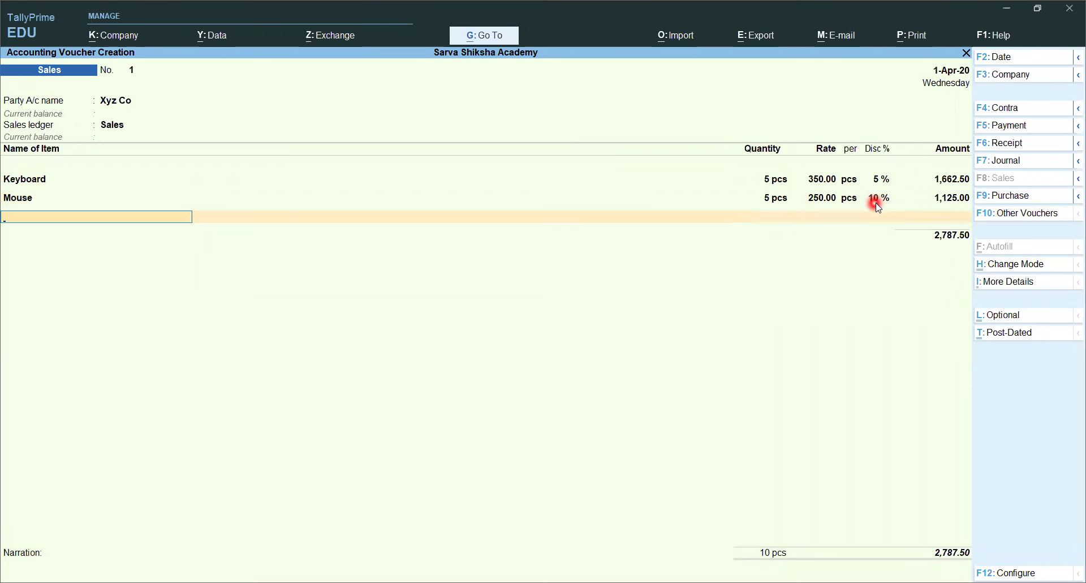
{"action": "key", "text": "Return"}
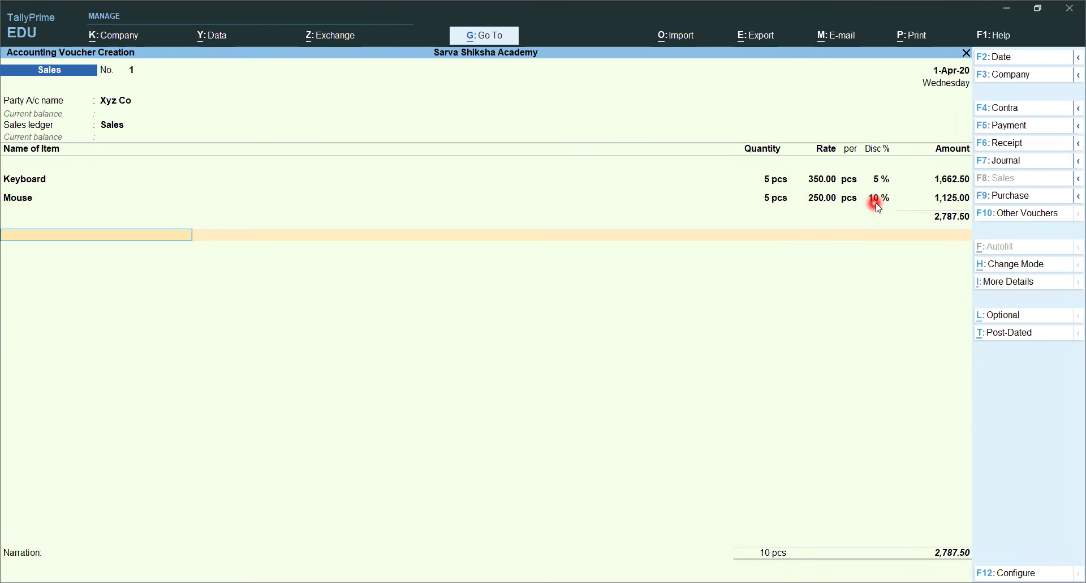
{"action": "type", "text": "c"}
{"action": "key", "text": "Return"}
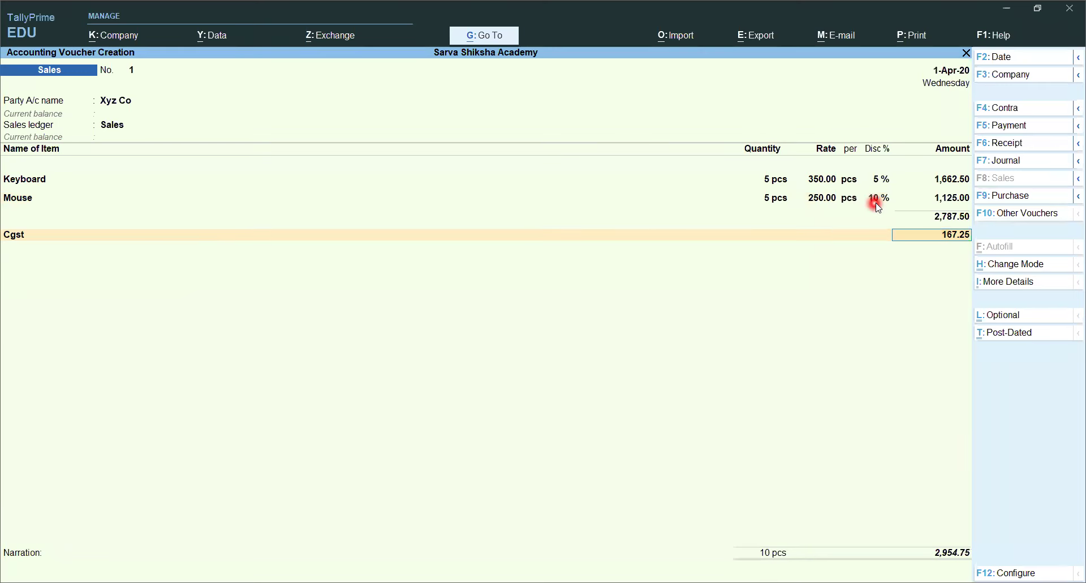
{"action": "key", "text": "Return"}
{"action": "type", "text": "sg"}
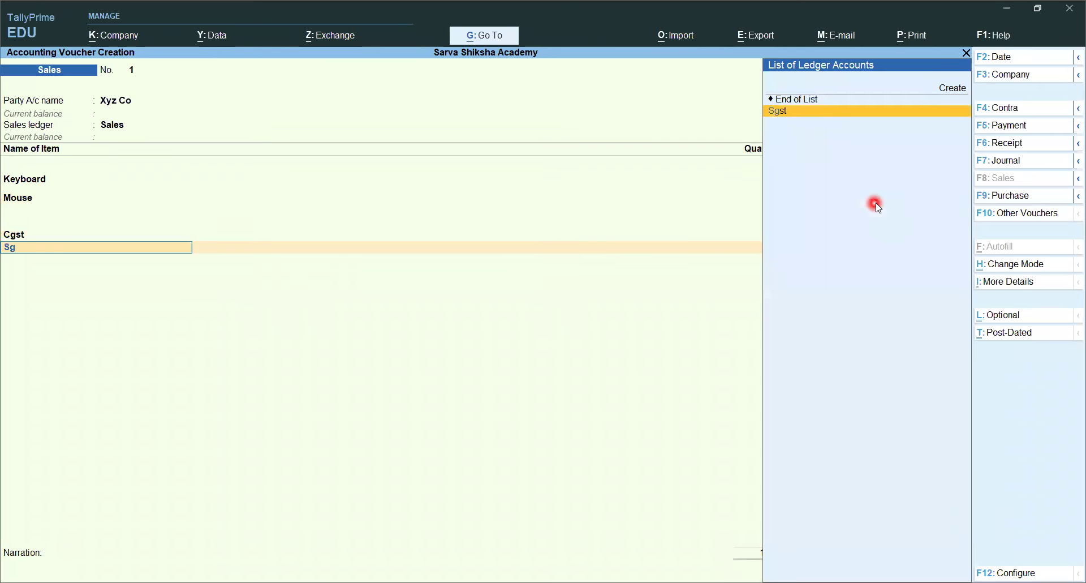
{"action": "key", "text": "Return"}
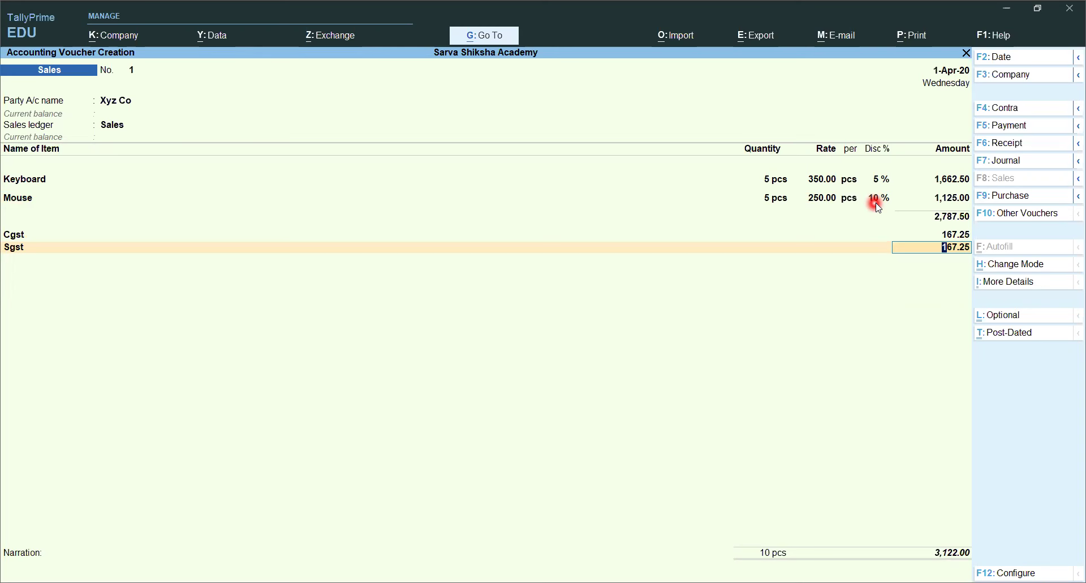
Step: Save the sales voucher with a blank narration and reopen sales voucher No. 1 for alteration
{"action": "key", "text": "Return"}
{"action": "key", "text": "Return"}
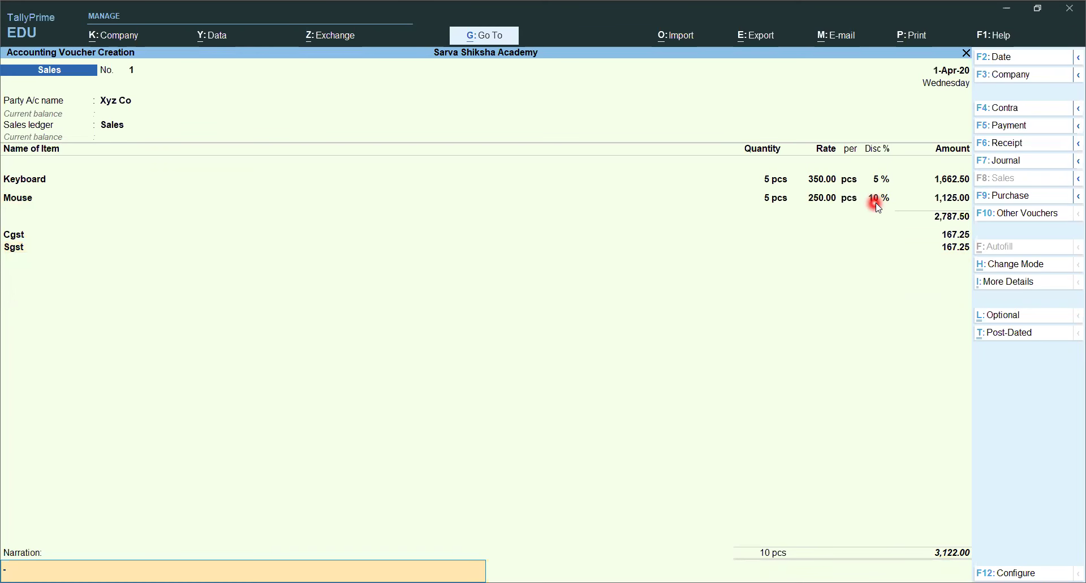
{"action": "key", "text": "Return"}
{"action": "key", "text": "Return"}
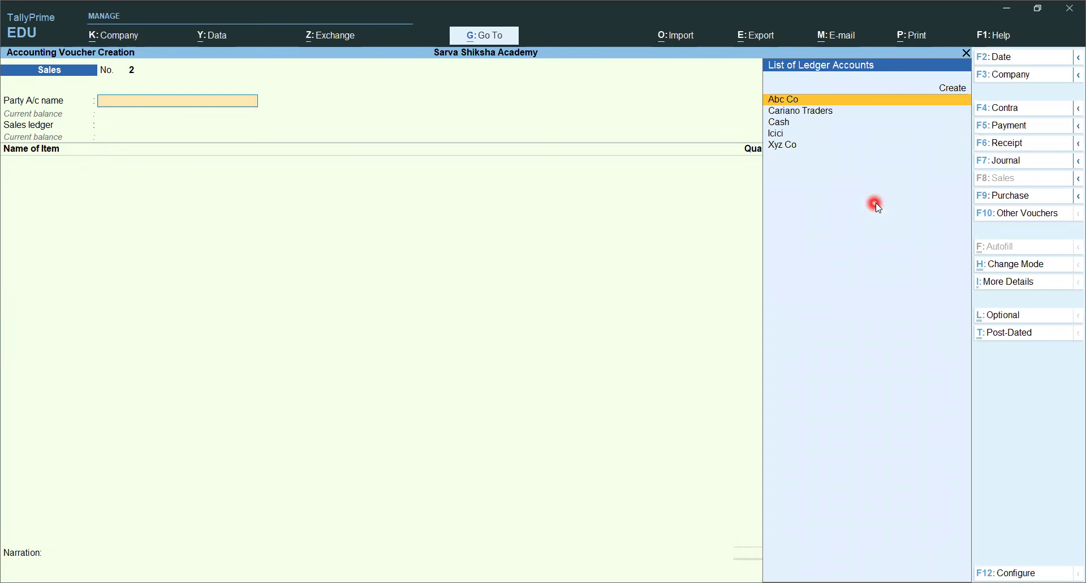
{"action": "key", "text": "Page_Up"}
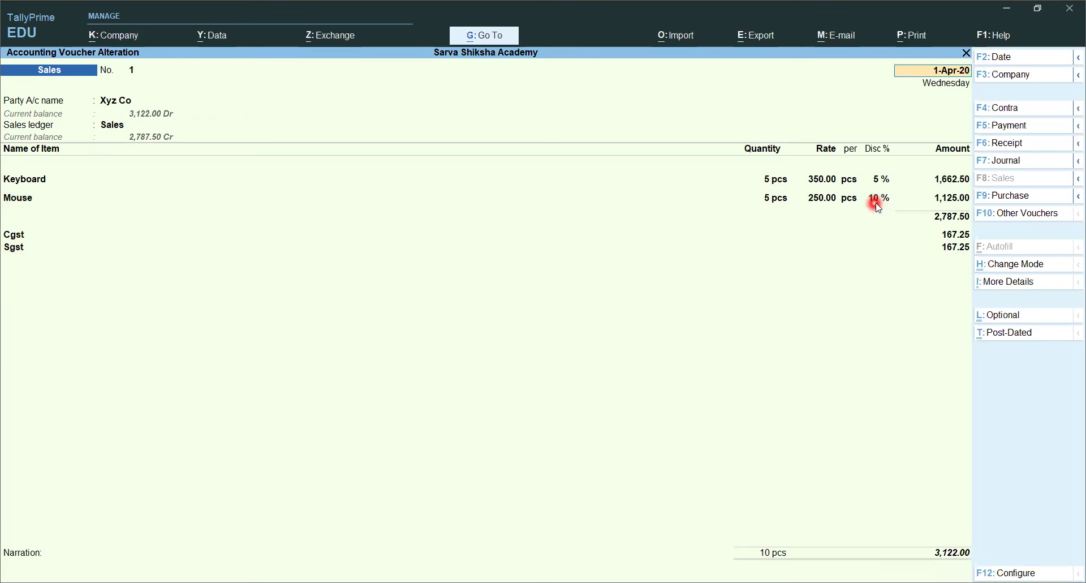
Step: Open the print preview of sales voucher No. 1 as a Tax Invoice
{"action": "left_click", "coordinate": [494, 298]}
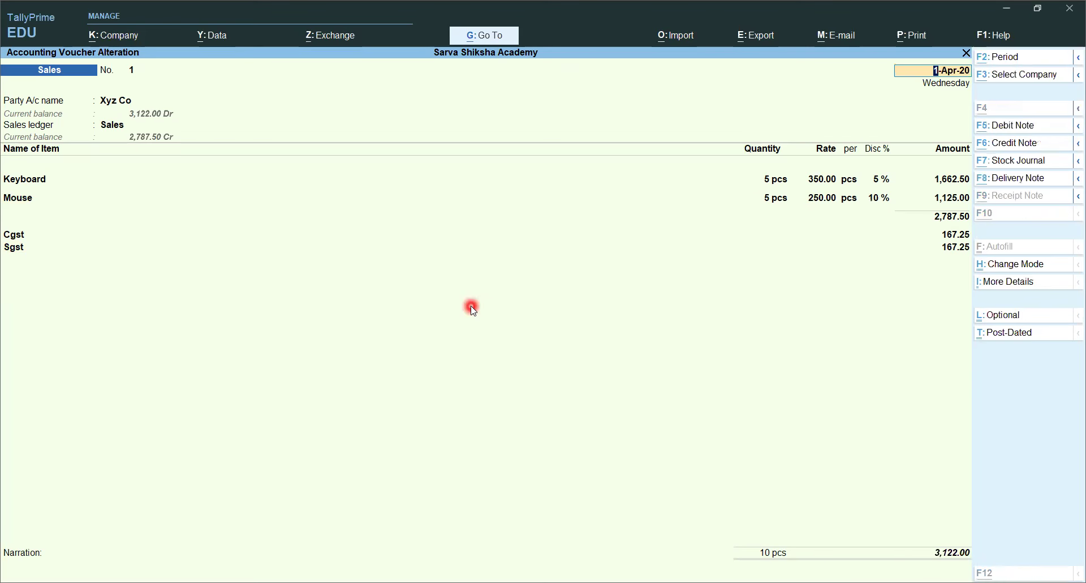
{"action": "key", "text": "alt+p"}
{"action": "key", "text": "Return"}
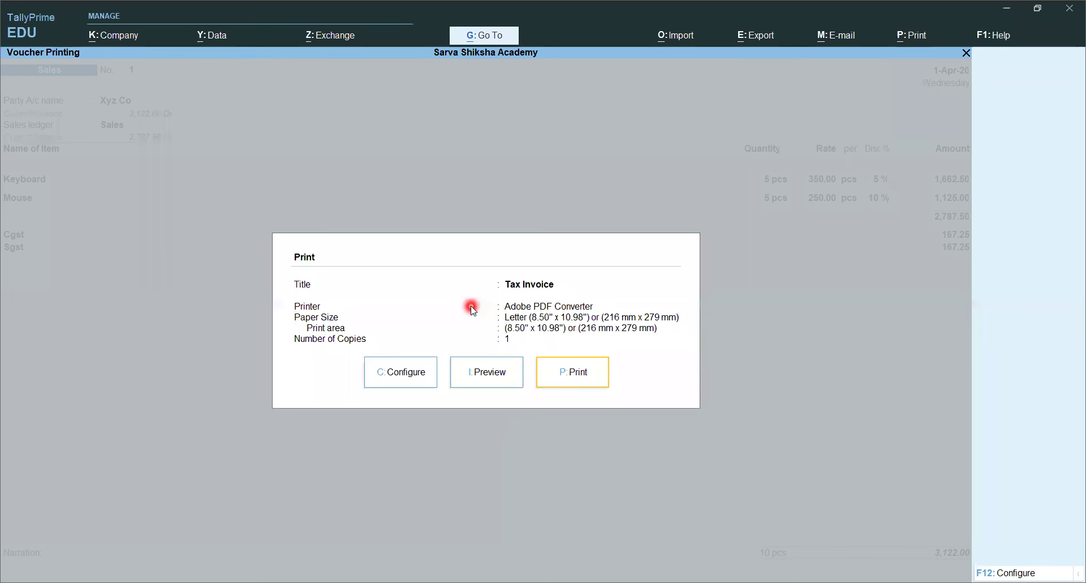
{"action": "key", "text": "Left"}
{"action": "key", "text": "Return"}
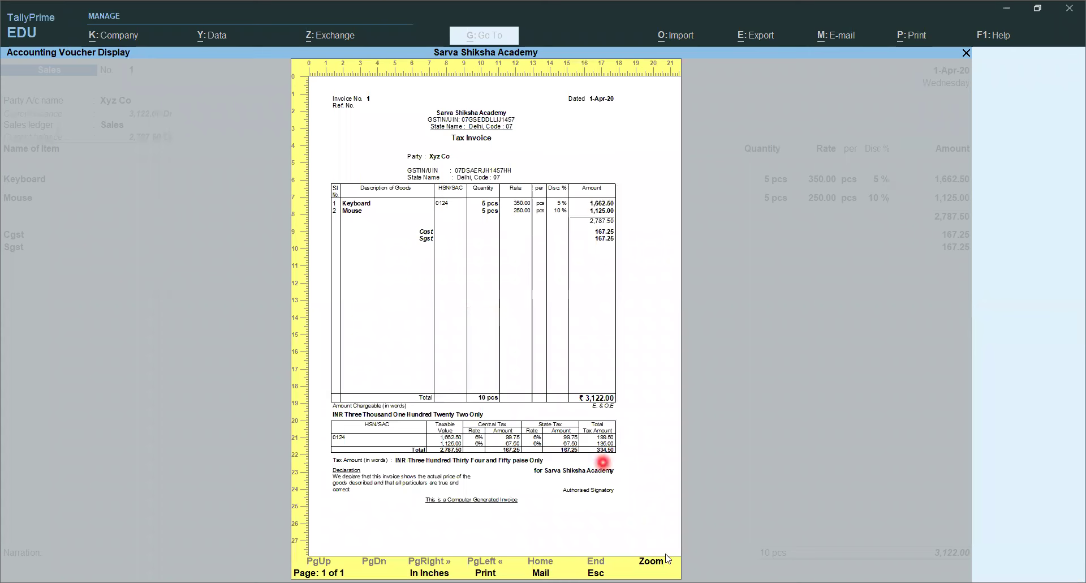
Step: Examine the enlarged tax invoice's item discounts, Cgst and Sgst lines and HSN/SAC tax summary, and return to the sales voucher
{"action": "left_click", "coordinate": [651, 561]}
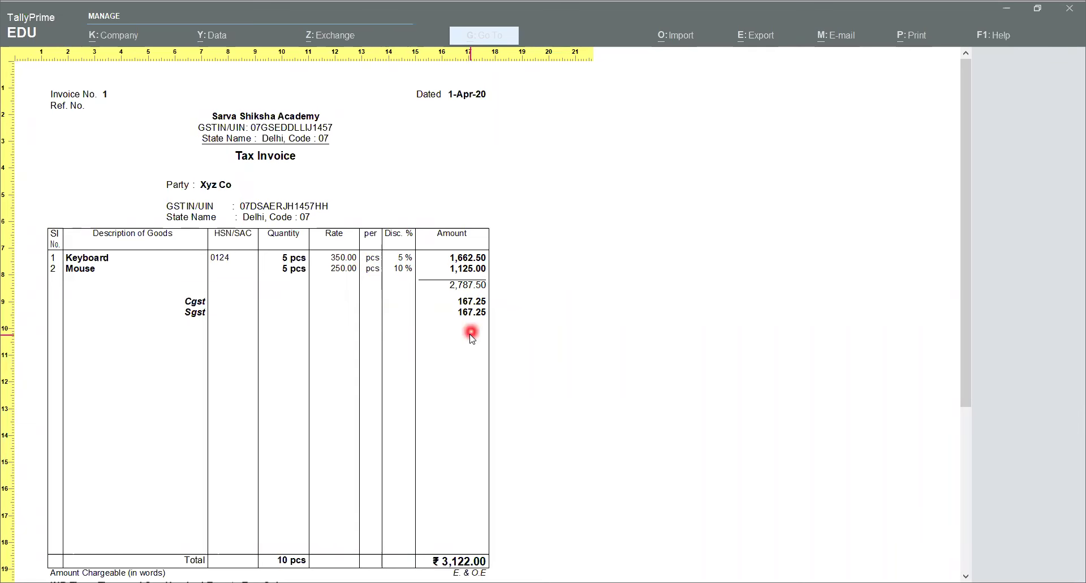
{"action": "scroll", "coordinate": [471, 338], "scroll_direction": "down", "scroll_amount": 4}
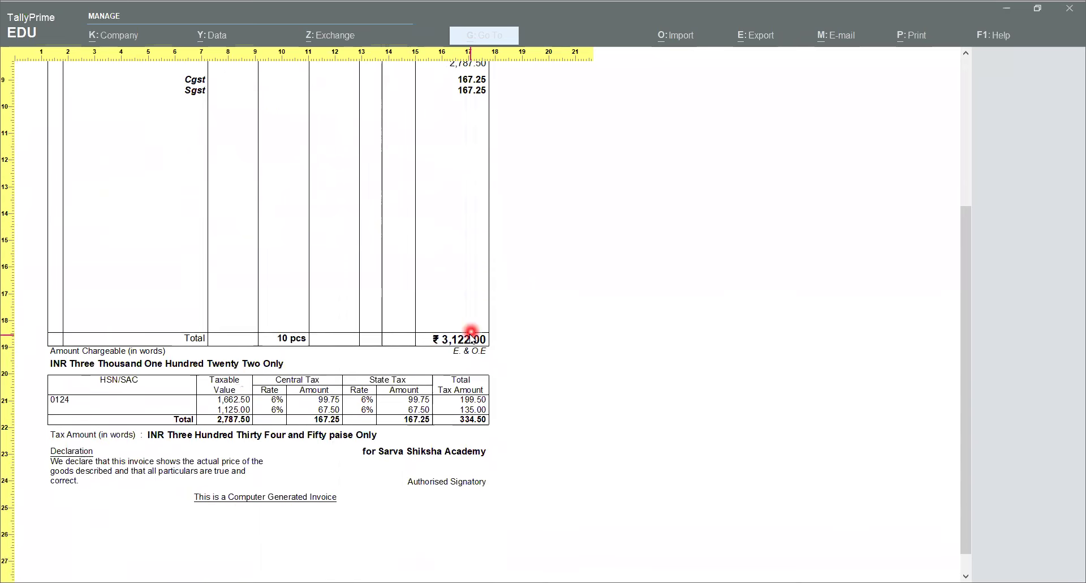
{"action": "scroll", "coordinate": [472, 338], "scroll_direction": "down", "scroll_amount": 1}
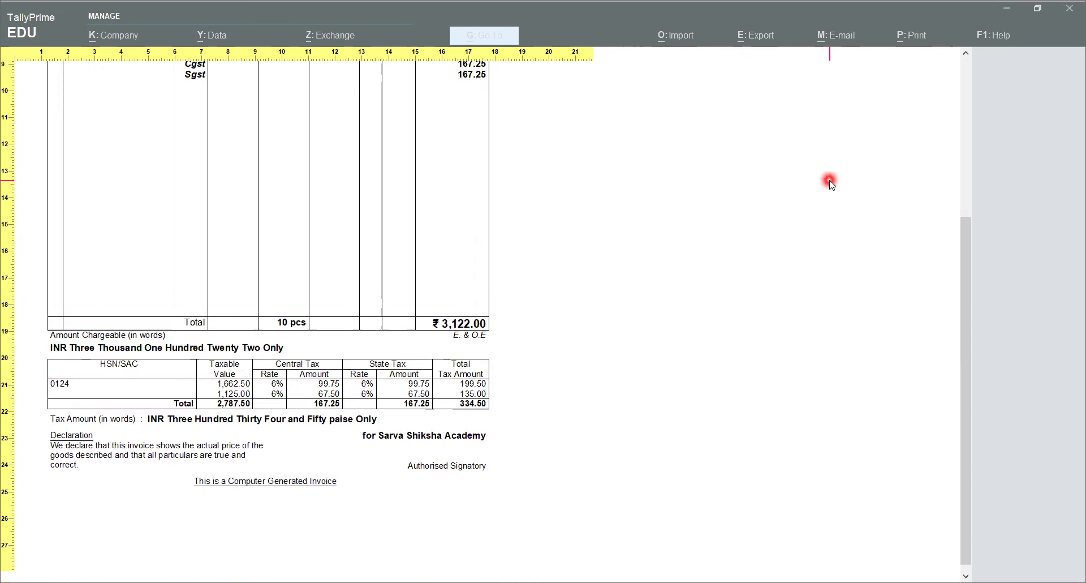
{"action": "scroll", "coordinate": [969, 139], "scroll_direction": "up", "scroll_amount": 5}
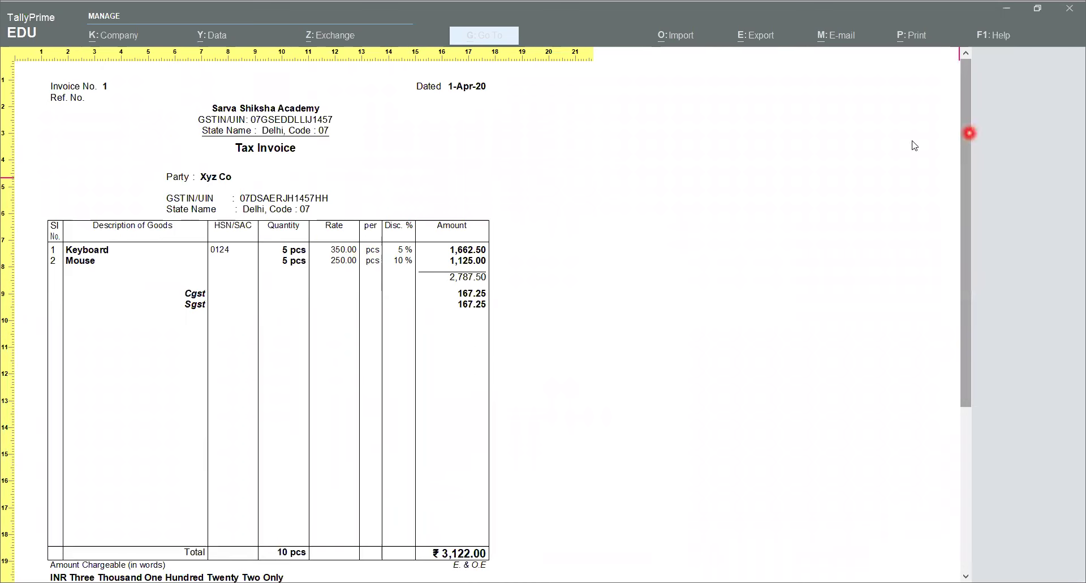
{"action": "left_click", "coordinate": [680, 240]}
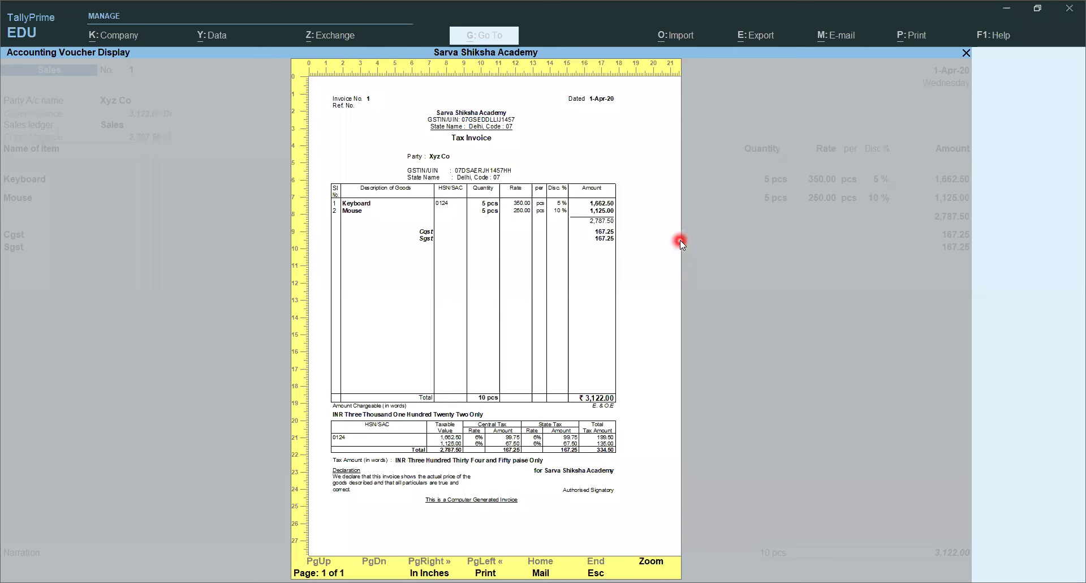
{"action": "left_click", "coordinate": [964, 55]}
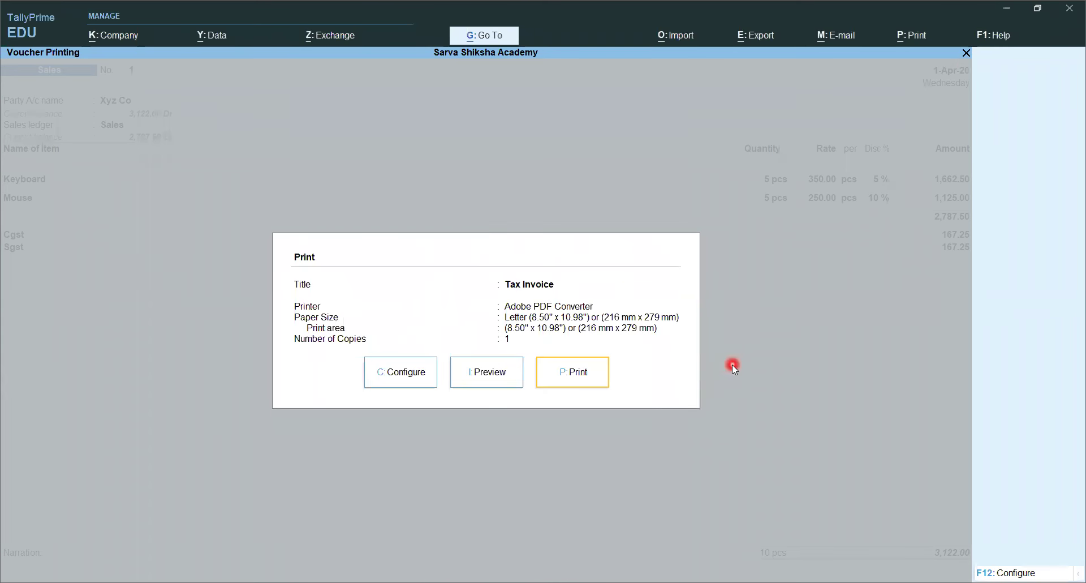
{"action": "left_click", "coordinate": [967, 53]}
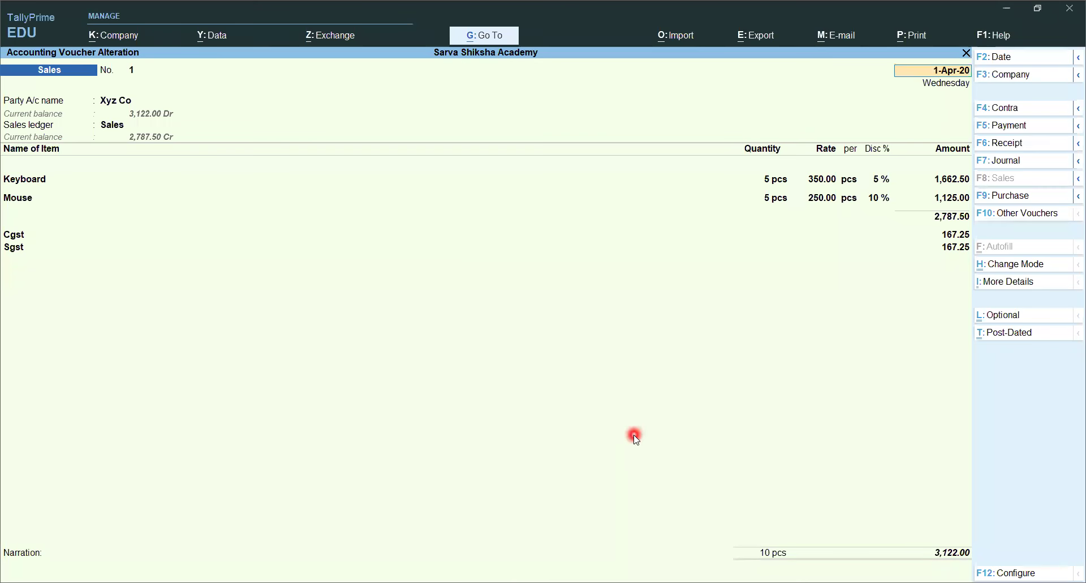